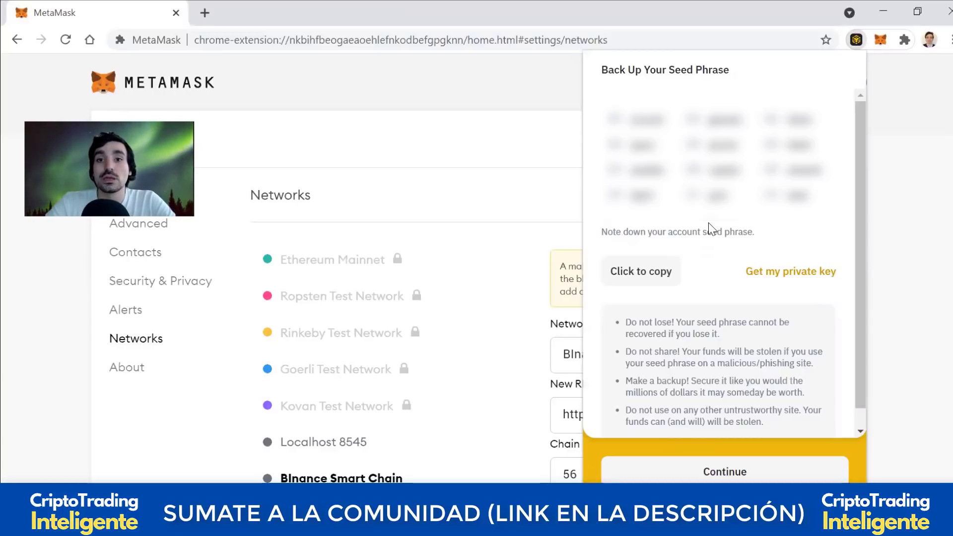
- Confirm the new wallet's seed phrase by entering the requested seed words
left_click(729, 471)
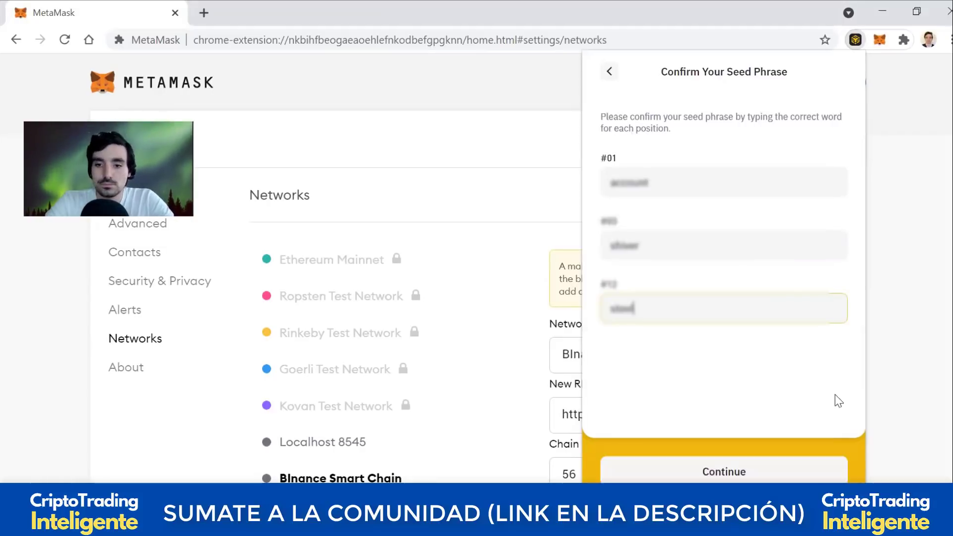
key("Return")
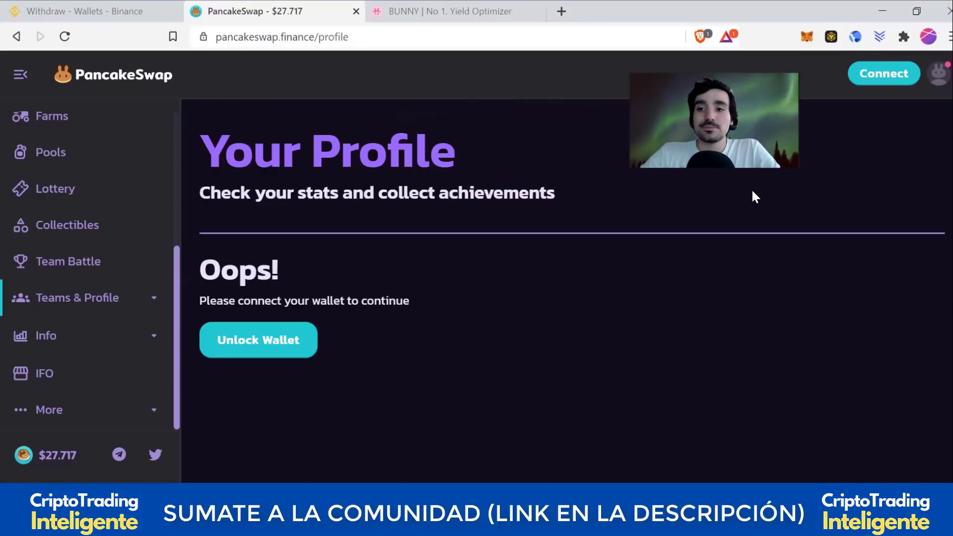
- Connect the Metamask wallet to PancakeSwap
left_click(882, 82)
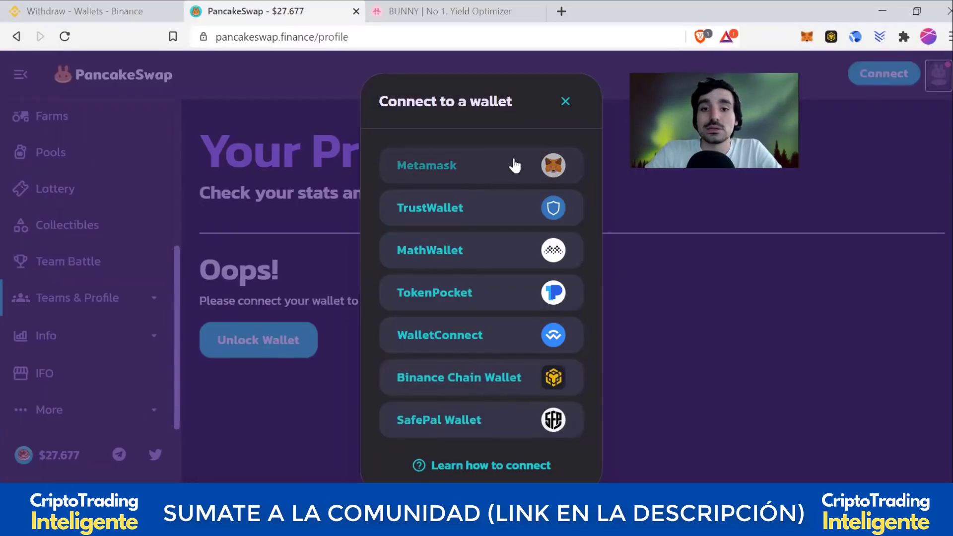
left_click(459, 168)
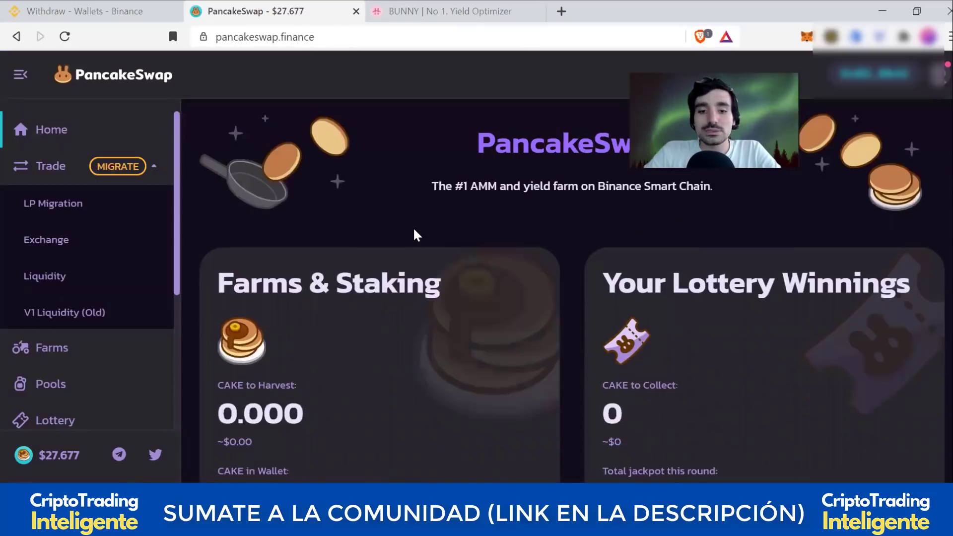
- Examine the home page's CAKE balances, lottery winnings, farm and pool offers, and Cake Stats
scroll(416, 236, "down", 2)
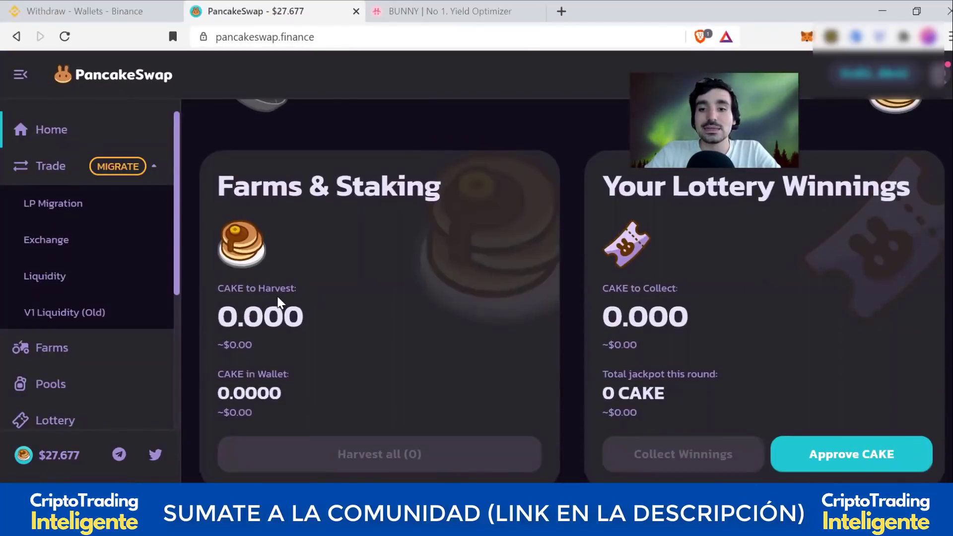
scroll(281, 301, "up", 4)
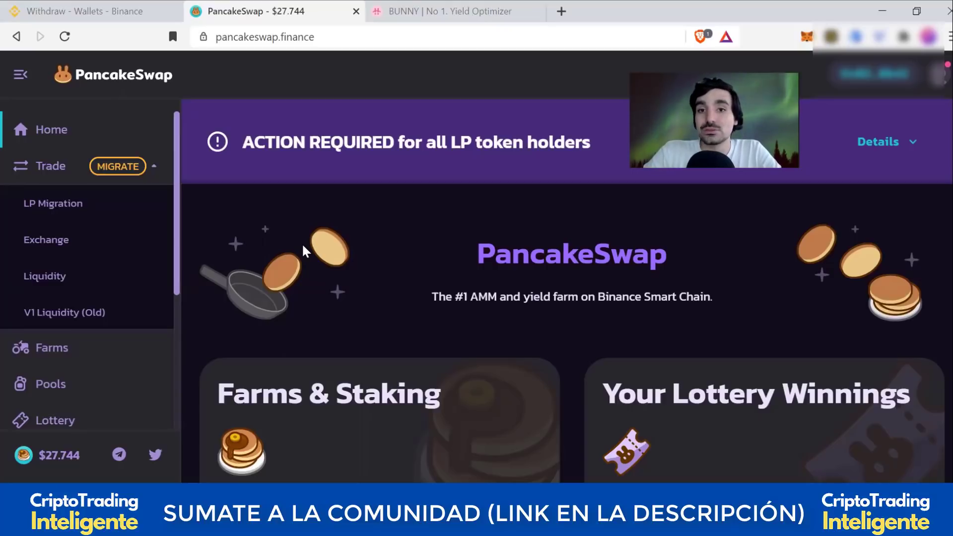
scroll(298, 256, "down", 2)
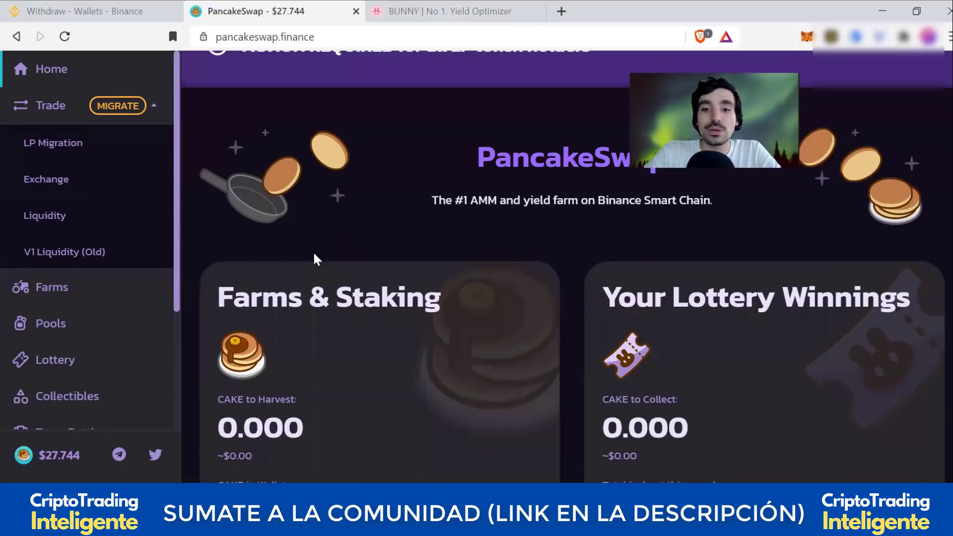
scroll(392, 253, "down", 2)
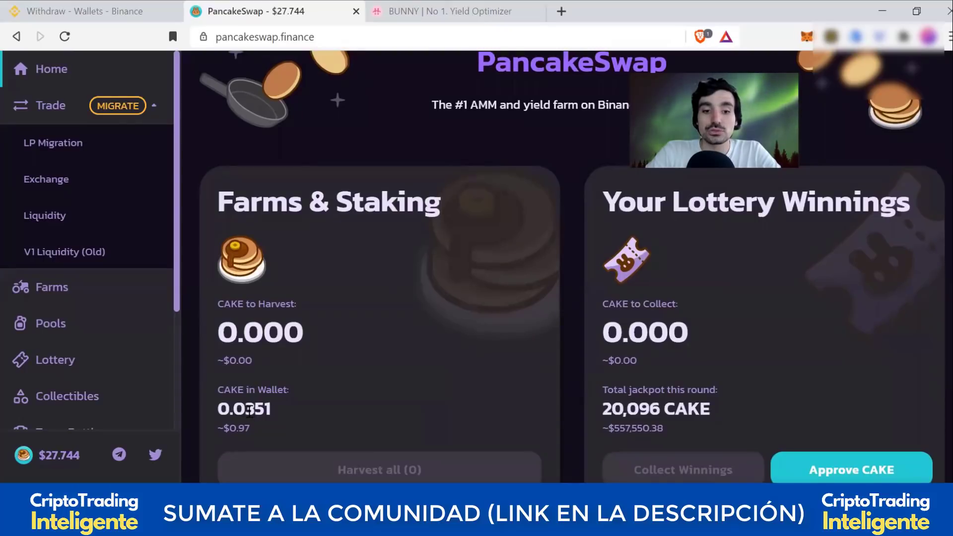
left_click_drag(256, 428, 201, 427)
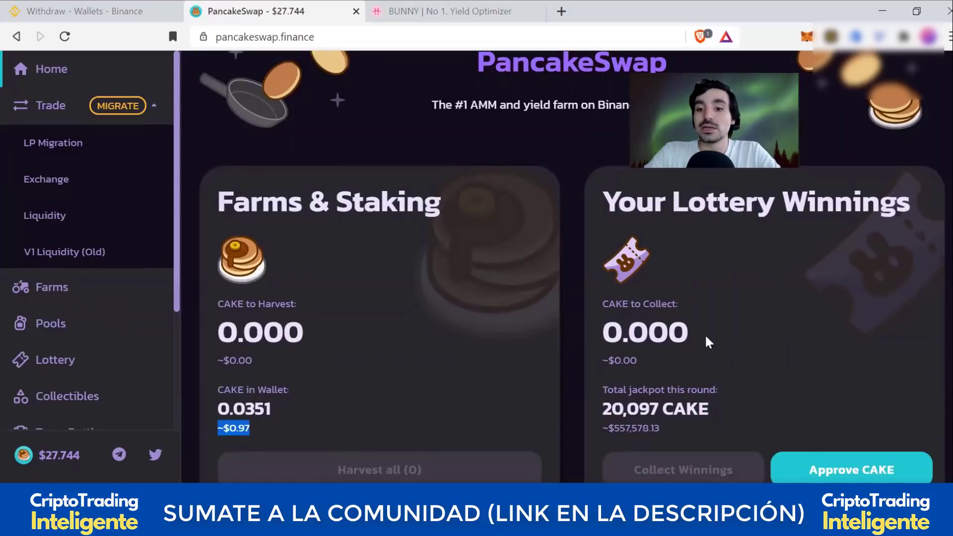
scroll(695, 404, "down", 1)
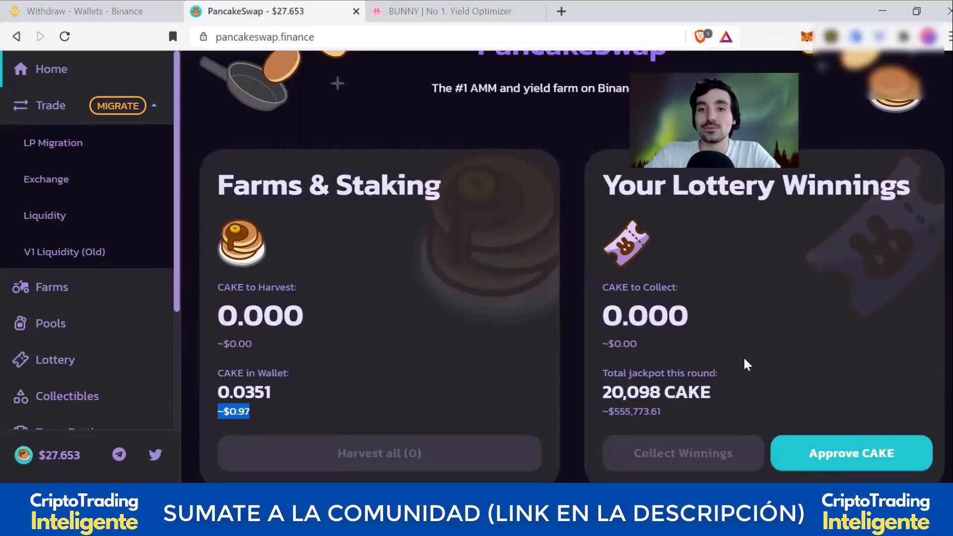
scroll(747, 364, "down", 5)
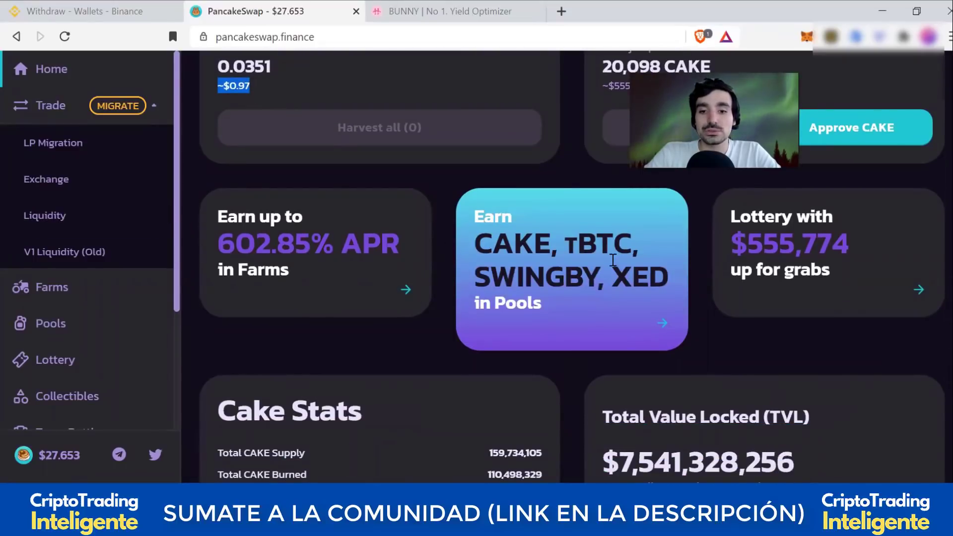
scroll(613, 260, "down", 1)
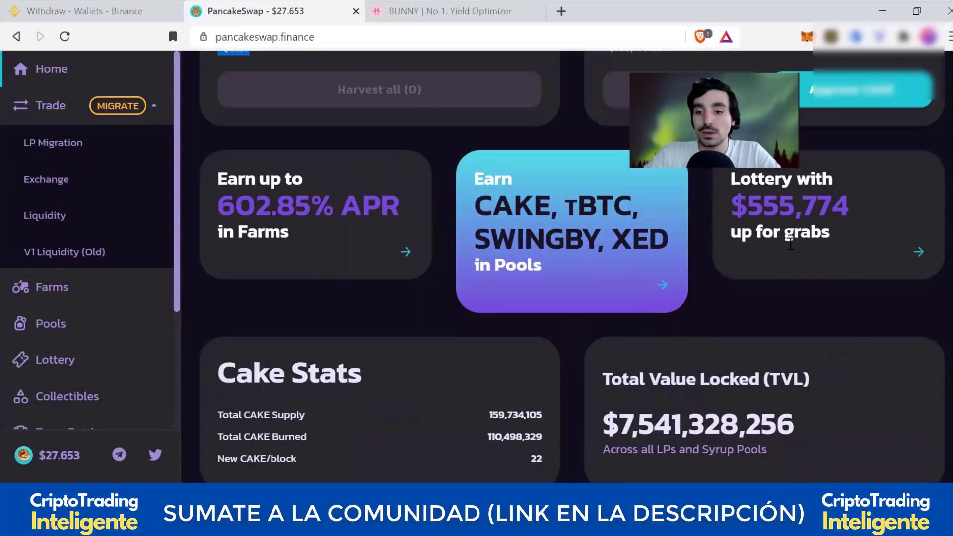
scroll(791, 248, "down", 1)
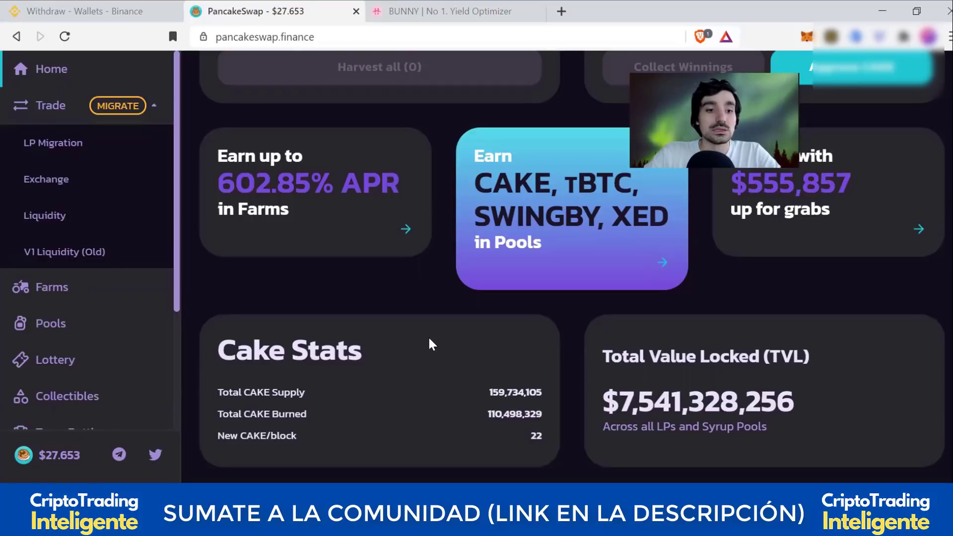
- Open the Exchange page from the Trade section and bring up the swap form with BNB as the source token
scroll(17, 210, "up", 6)
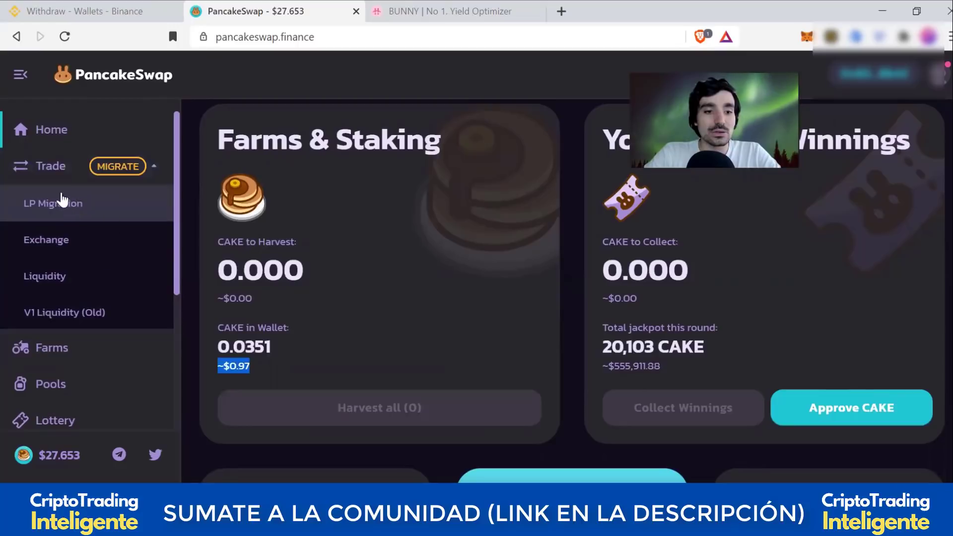
left_click(61, 244)
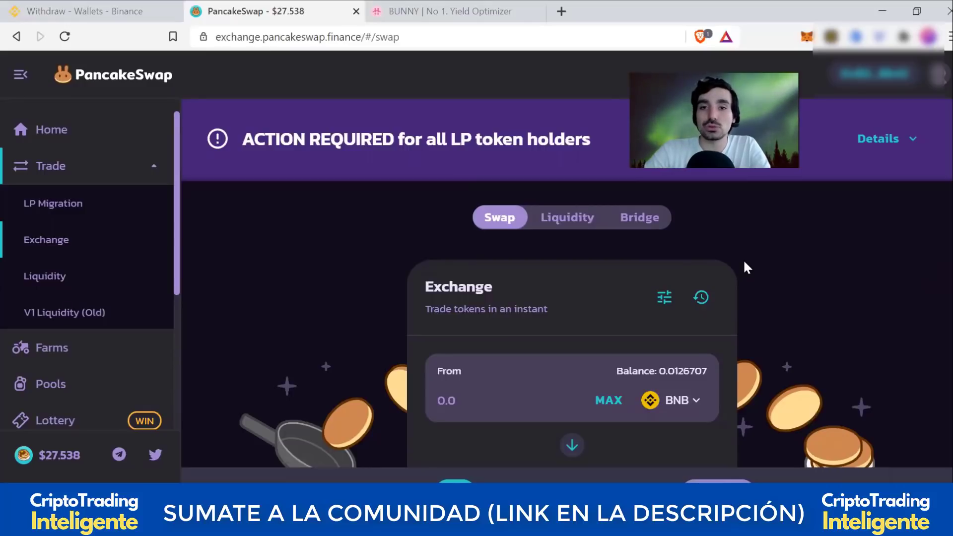
scroll(743, 263, "down", 2)
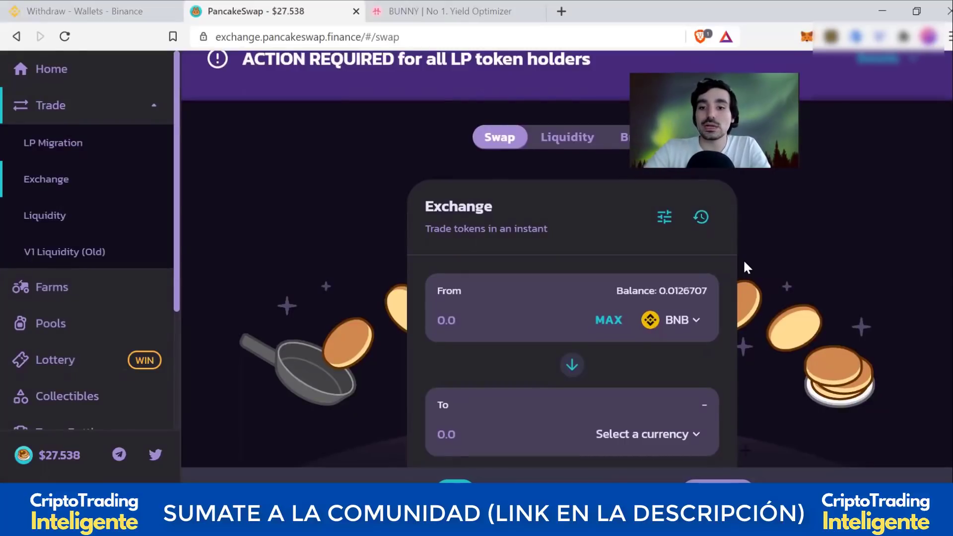
scroll(744, 260, "down", 1)
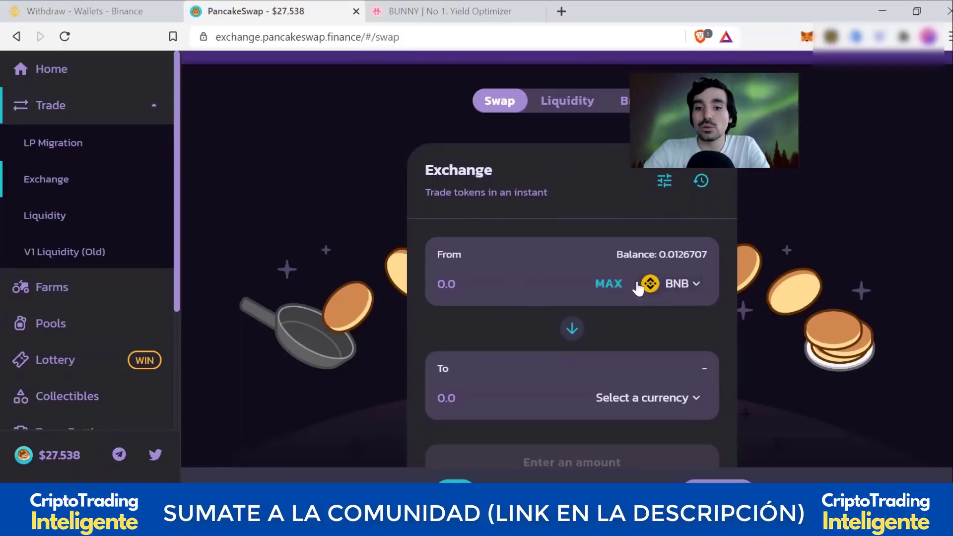
right_click(620, 247)
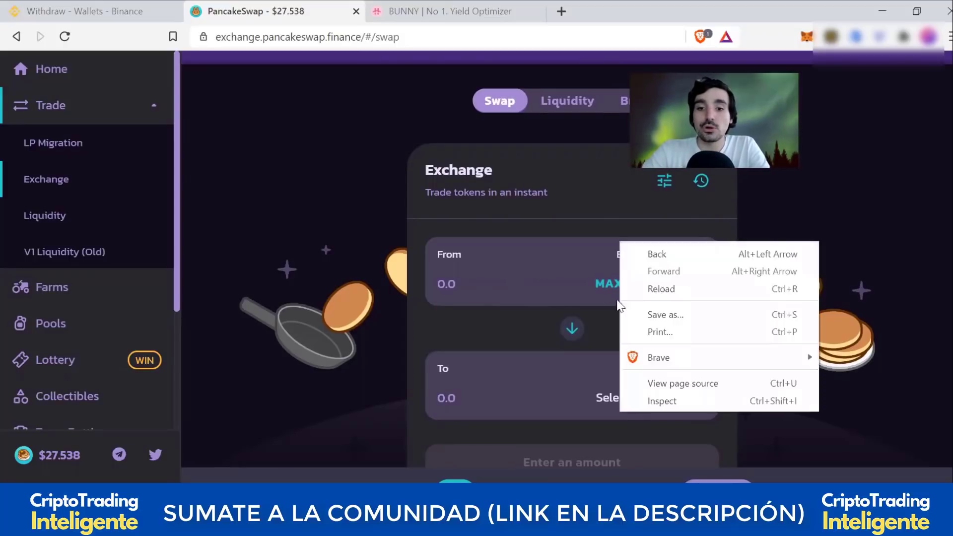
left_click(504, 336)
scroll(504, 336, "down", 1)
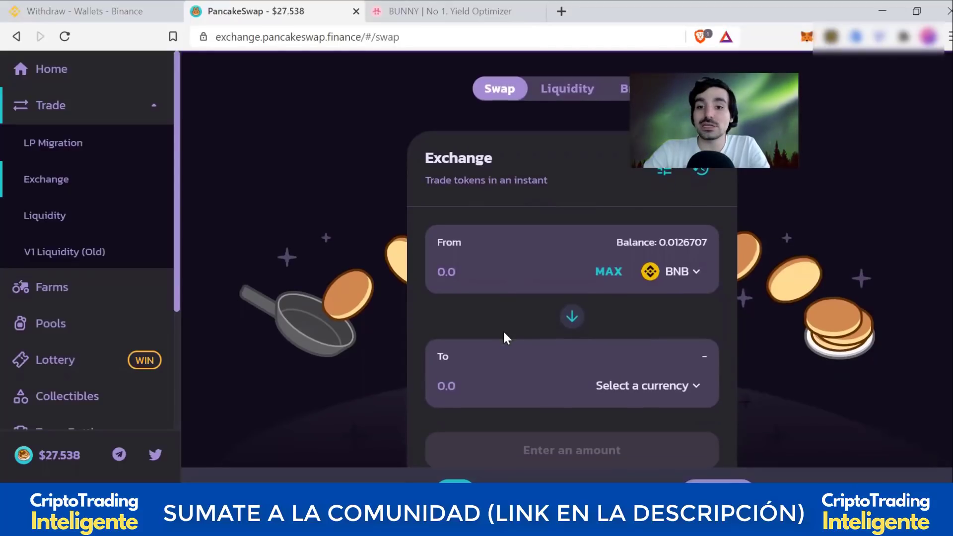
- Search for bunny and set BUNNY as the token to receive in the swap
left_click(653, 386)
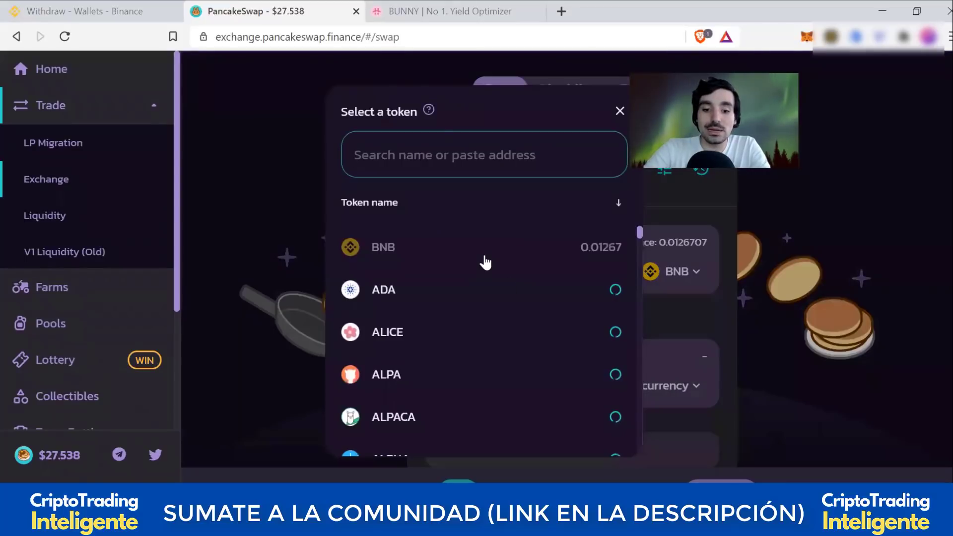
type("bunny")
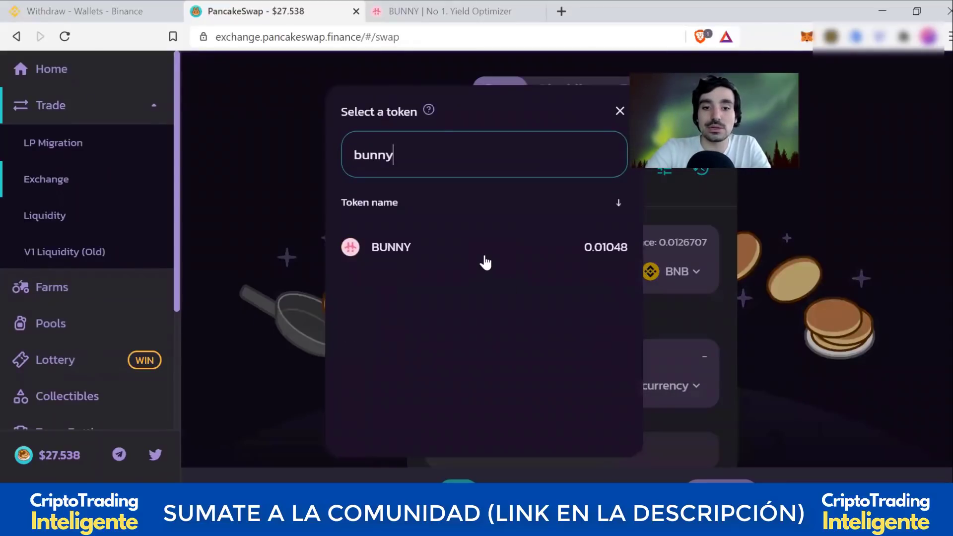
left_click(419, 262)
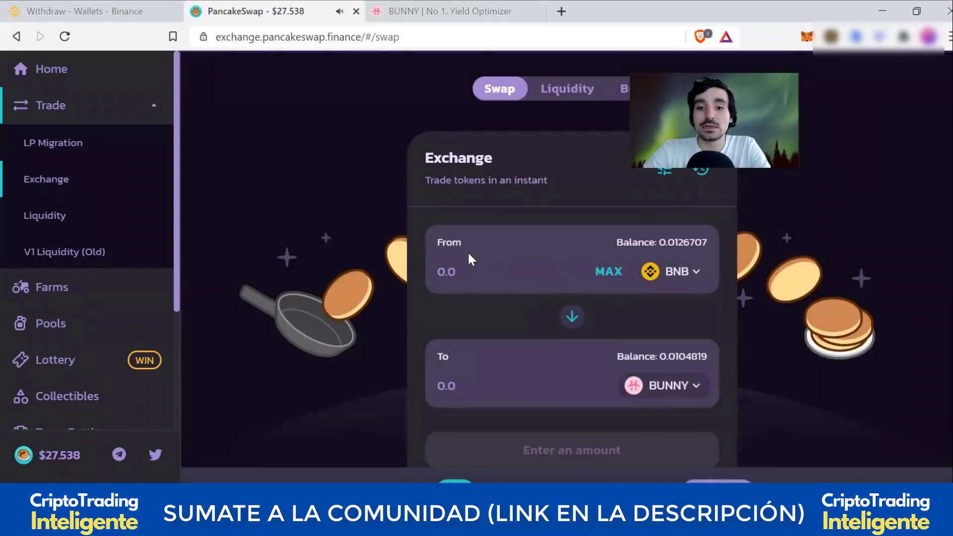
left_click(654, 389)
key("Escape")
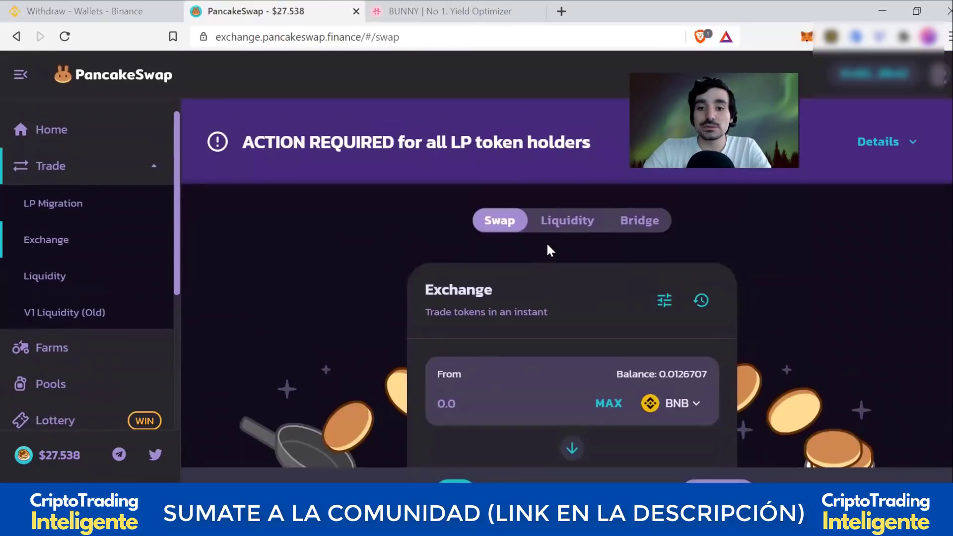
- Switch from Swap to Liquidity and examine the options for adding liquidity to receive LP tokens
left_click(555, 229)
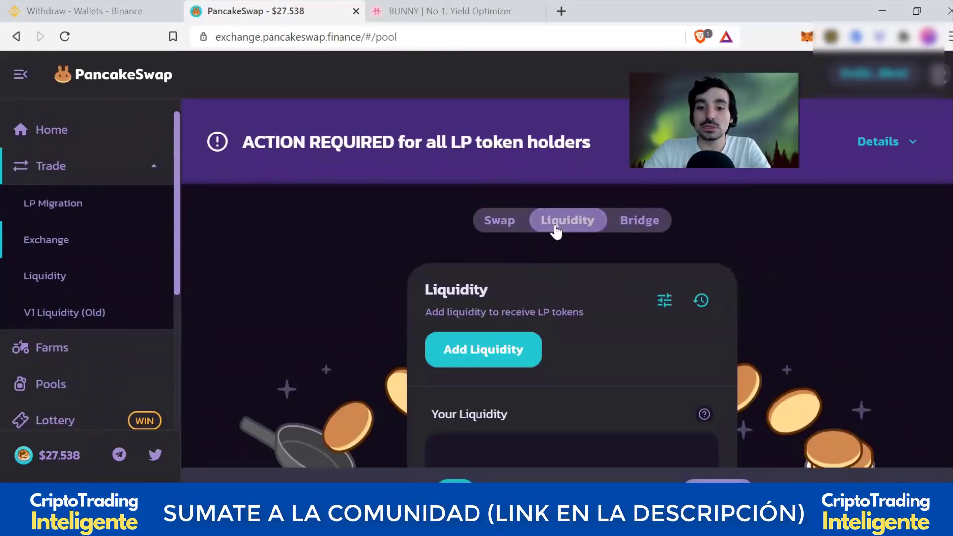
scroll(566, 268, "down", 1)
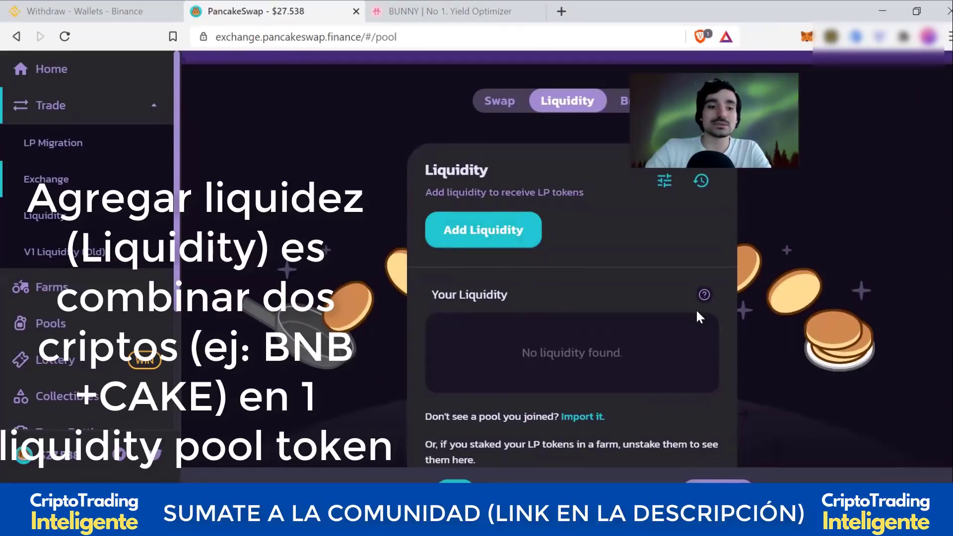
scroll(697, 312, "up", 2)
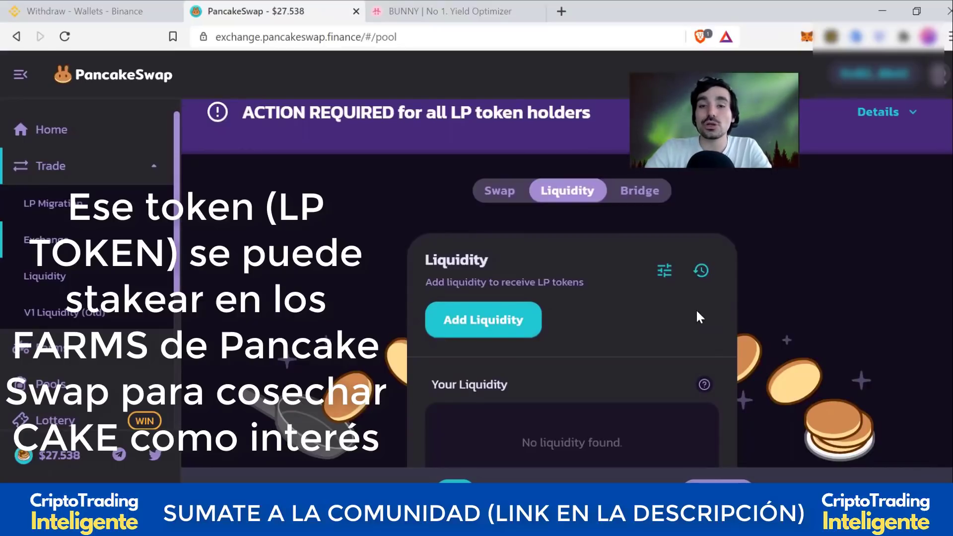
scroll(696, 308, "down", 2)
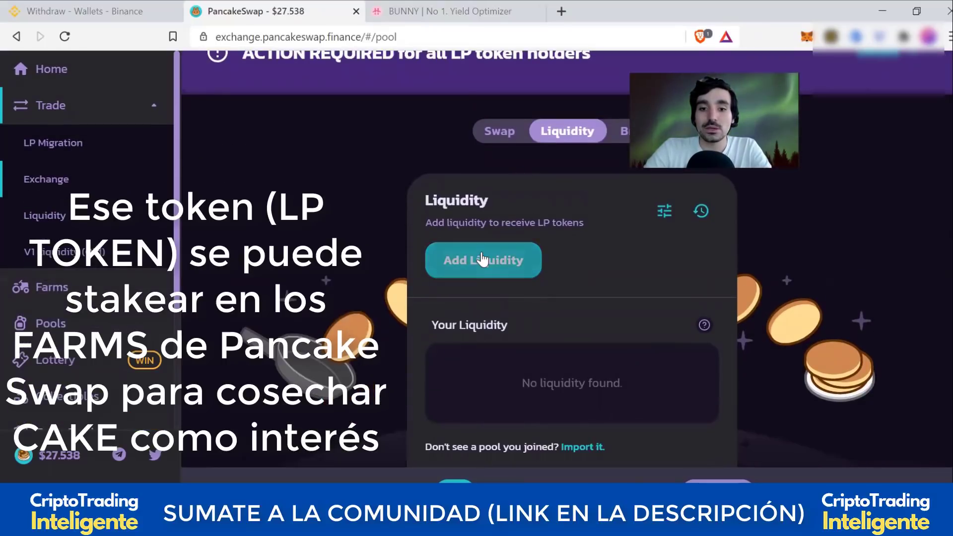
- Open the Farms page and examine the live LP token farms with their APR, liquidity and multiplier
scroll(481, 255, "down", 1)
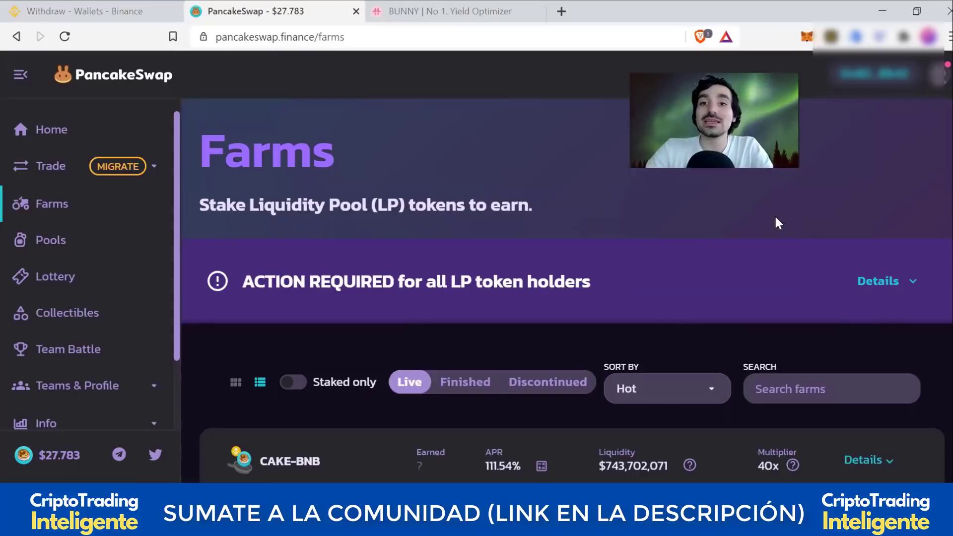
scroll(775, 223, "down", 4)
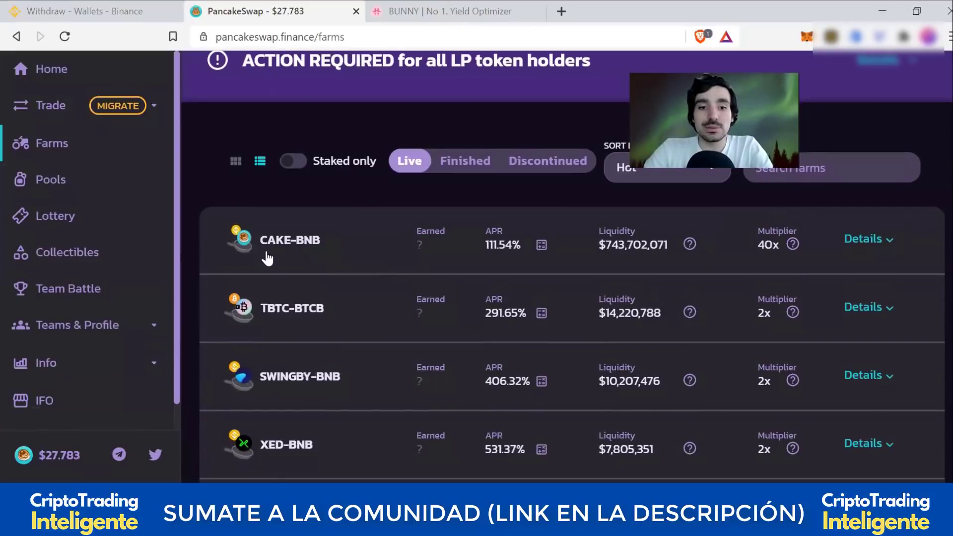
scroll(311, 250, "down", 1)
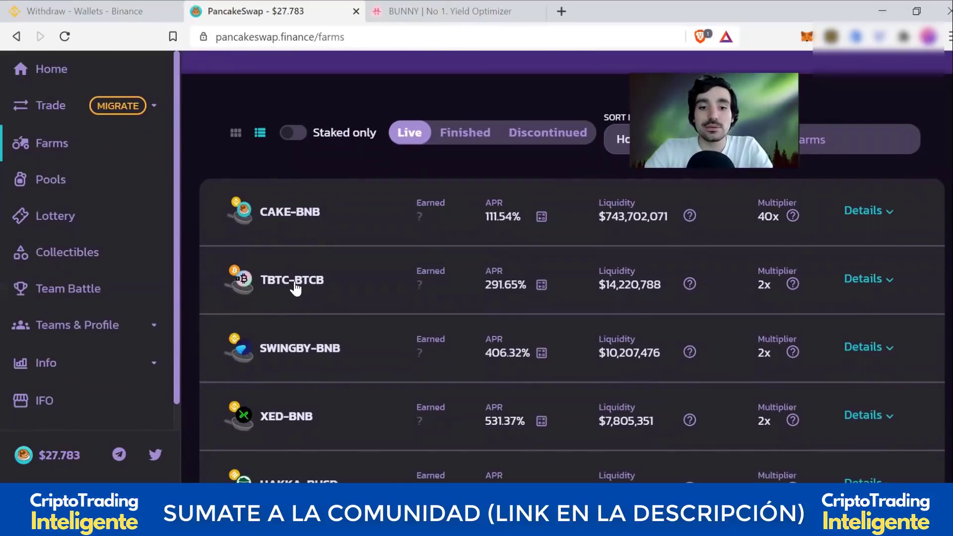
scroll(327, 287, "down", 1)
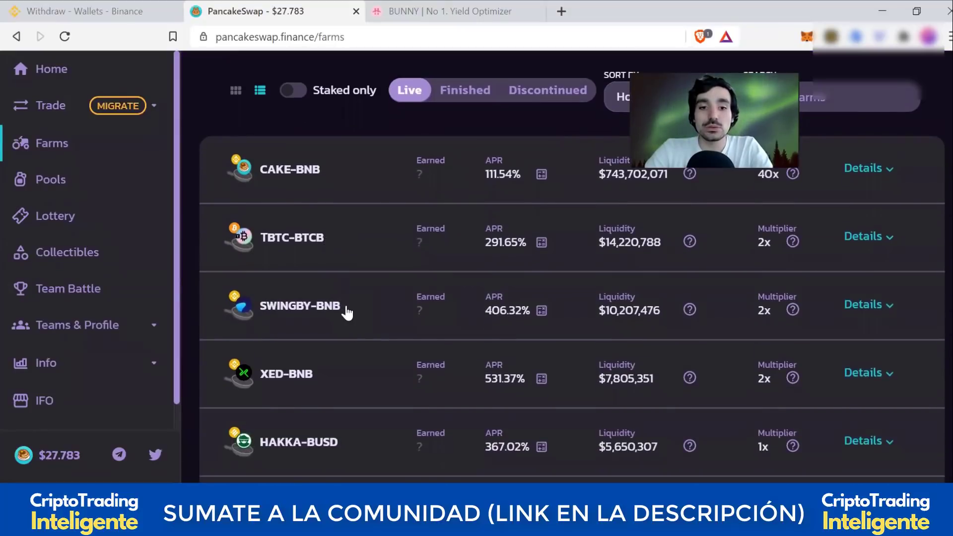
scroll(347, 313, "down", 12)
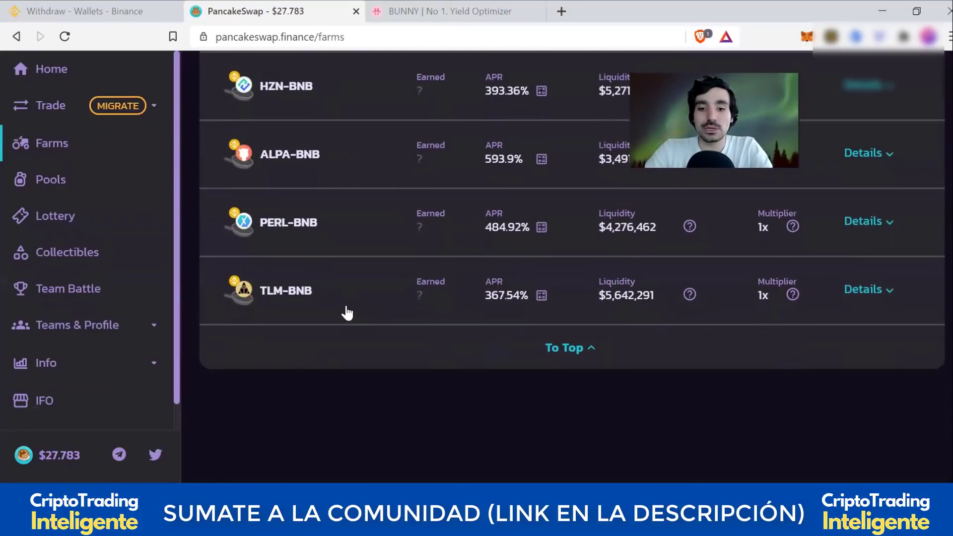
scroll(347, 313, "down", 10)
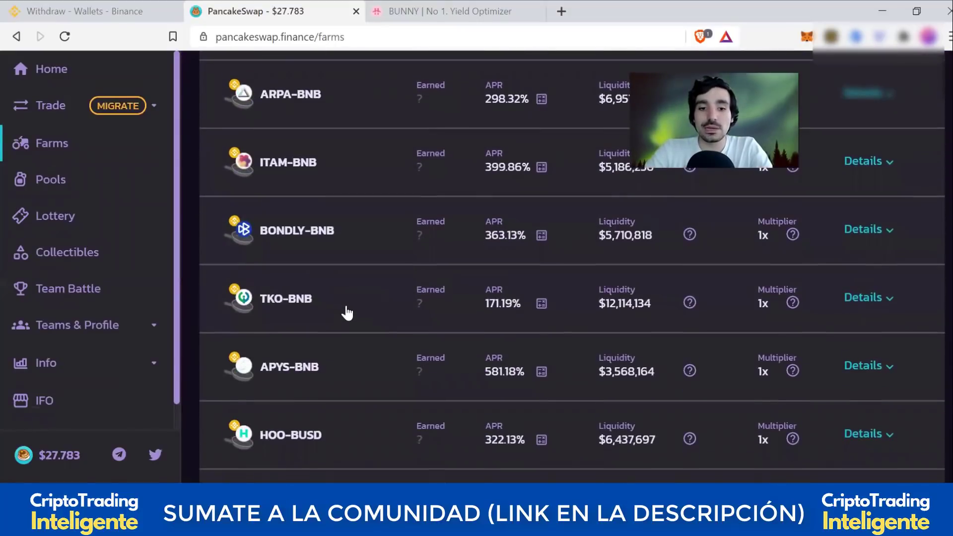
scroll(347, 313, "up", 20)
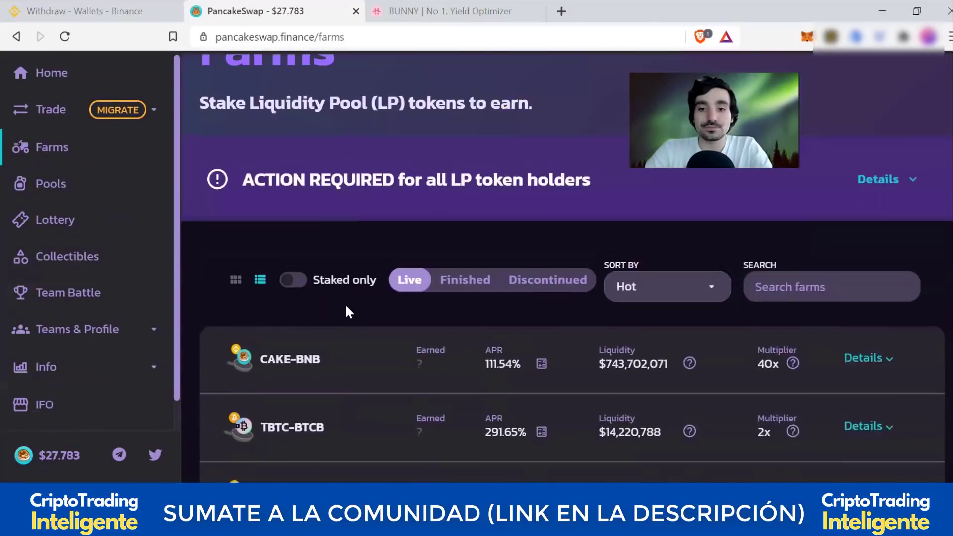
scroll(347, 310, "down", 2)
scroll(356, 341, "up", 1)
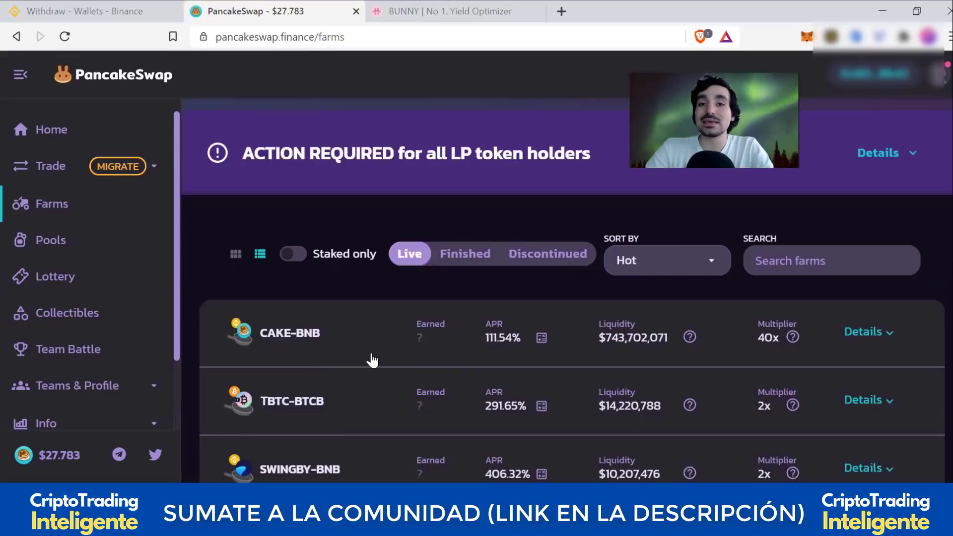
- Examine the CAKE-BNB farm's ROI breakdown by timeframe, including its 365-day APY, and close it
scroll(373, 360, "down", 1)
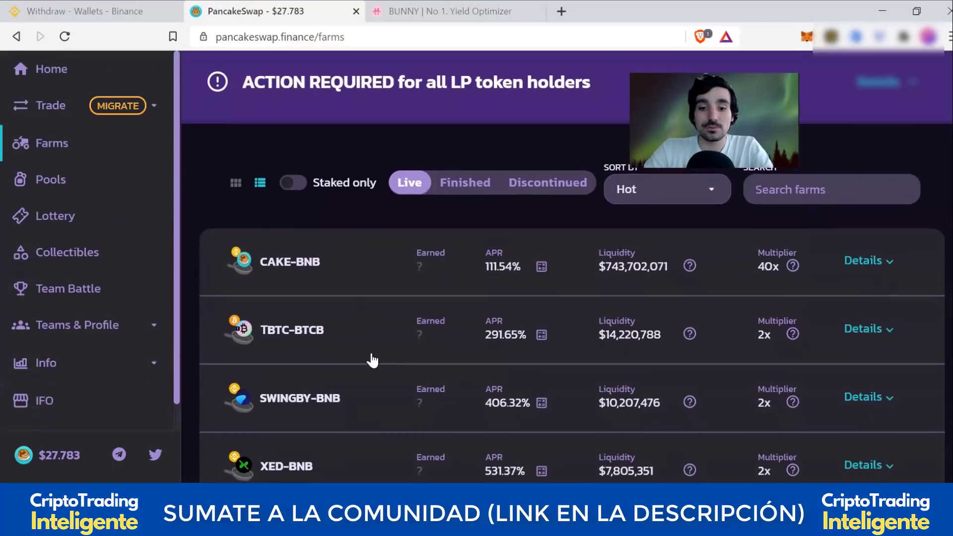
scroll(504, 375, "down", 2)
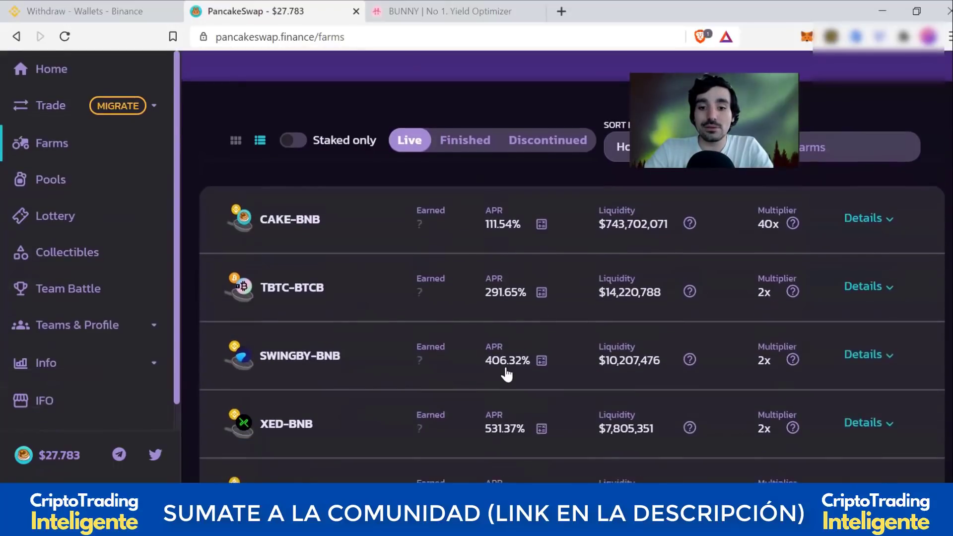
scroll(504, 377, "up", 2)
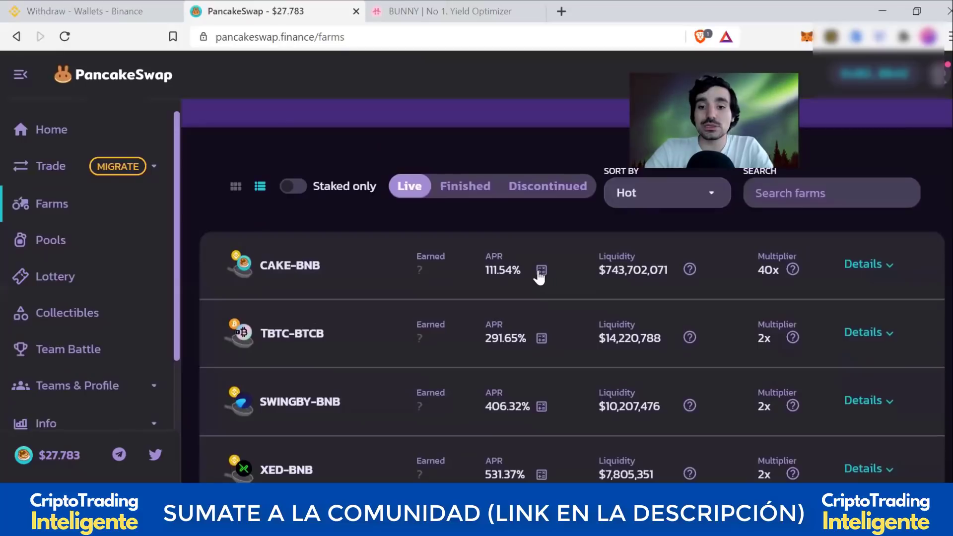
left_click(499, 270)
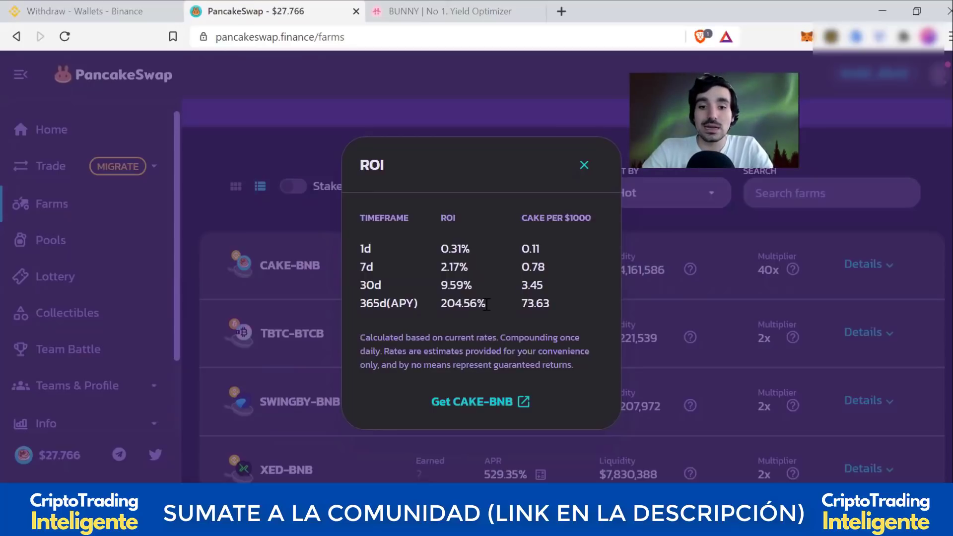
left_click_drag(487, 304, 439, 303)
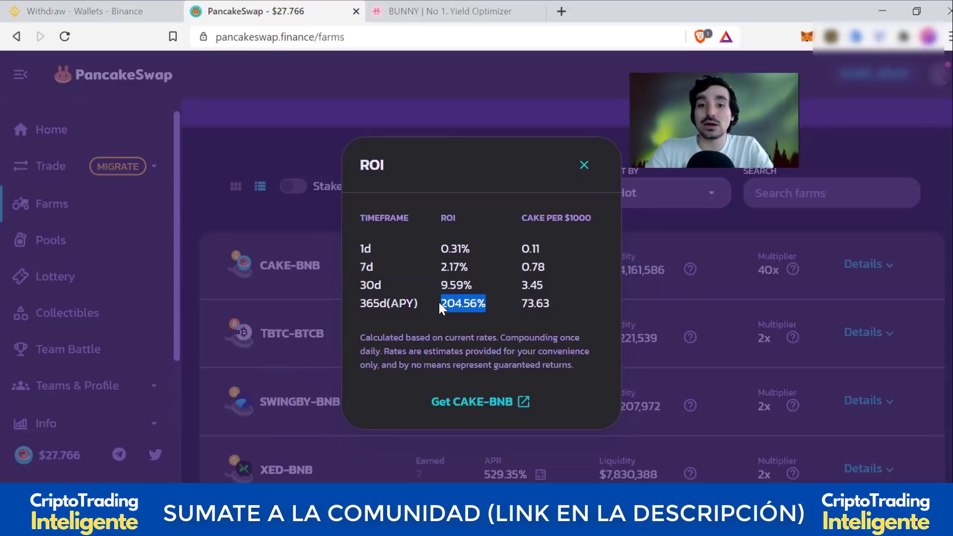
left_click(584, 166)
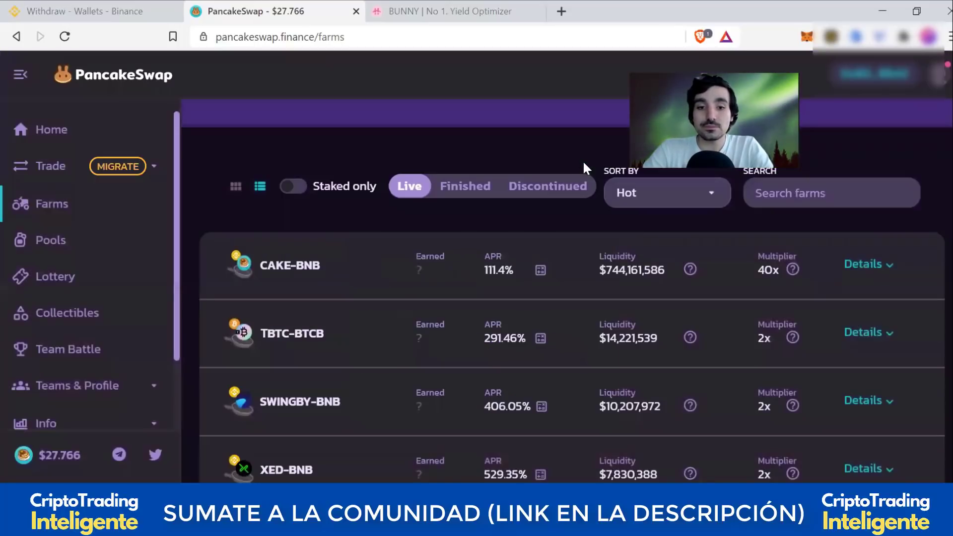
- Expand the CAKE-BNB farm's details, check the wallet's transaction fee for enabling it, and reject the request
left_click(348, 268)
scroll(357, 268, "down", 2)
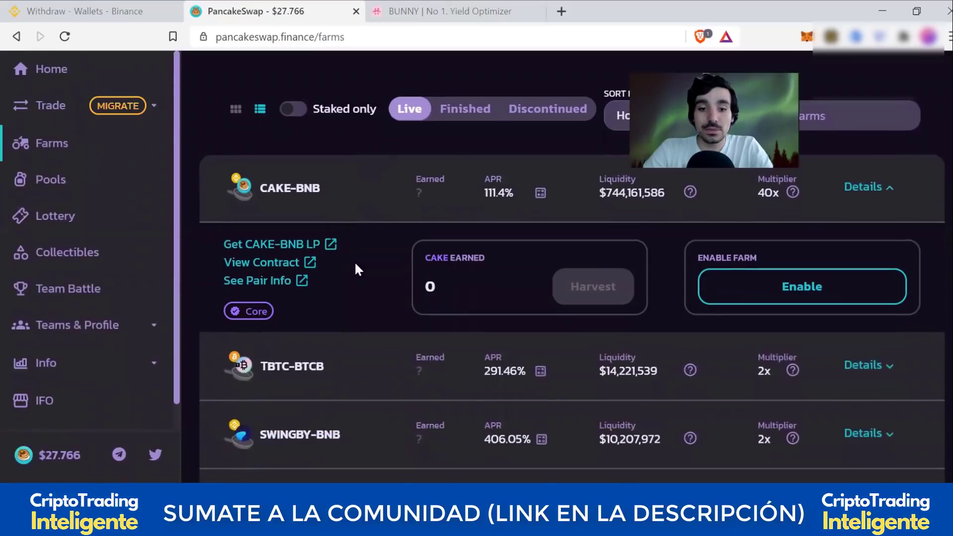
left_click(789, 294)
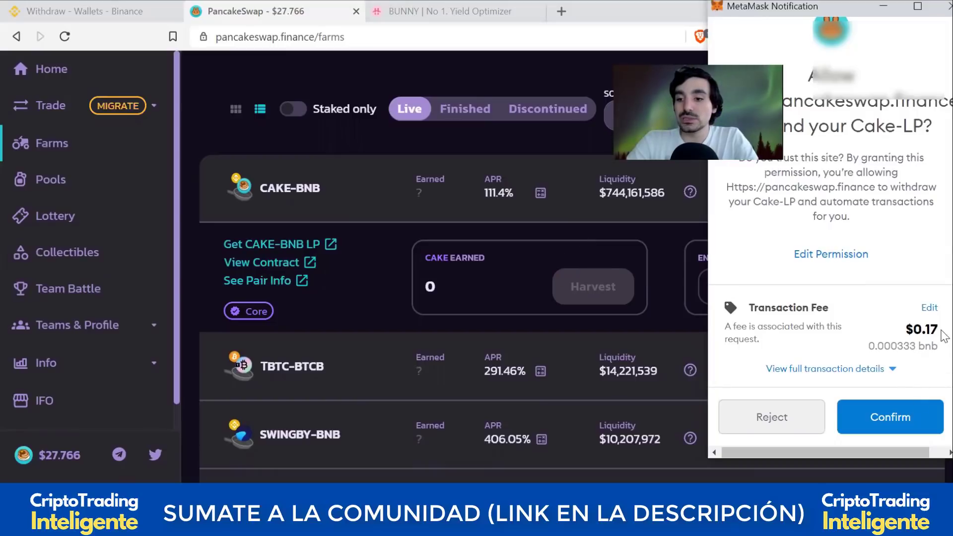
left_click_drag(942, 333, 898, 329)
left_click(864, 348)
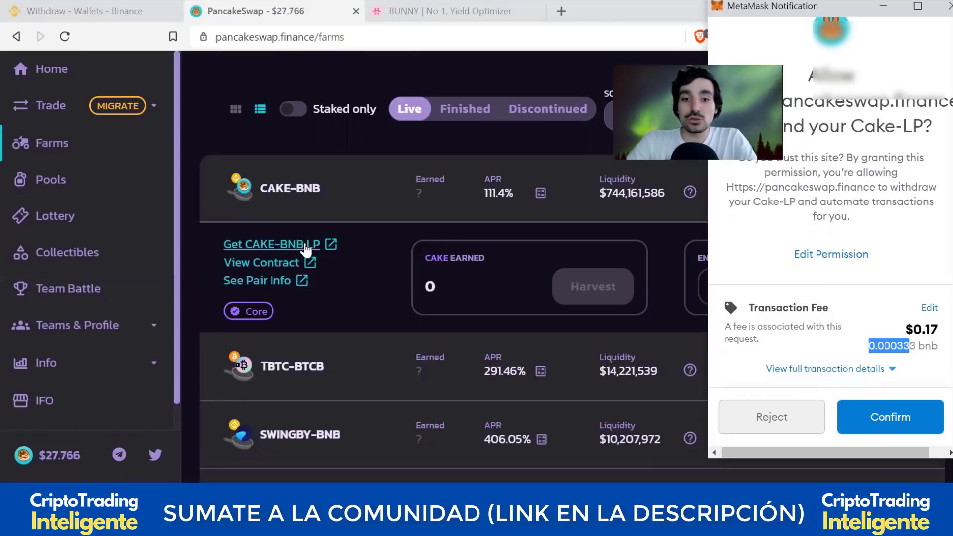
left_click(770, 421)
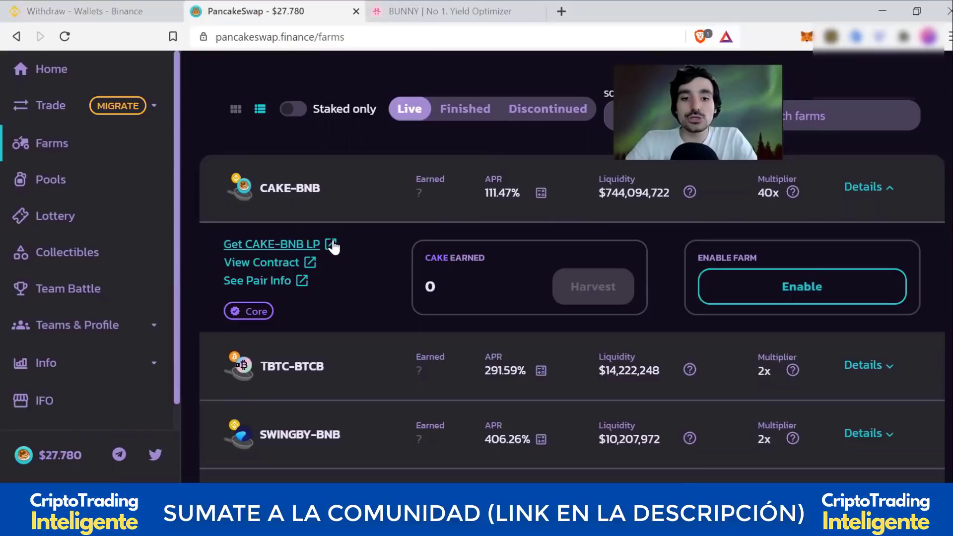
- Open the Add Liquidity form for CAKE-BNB LP and set the CAKE input to the maximum balance
left_click(332, 245)
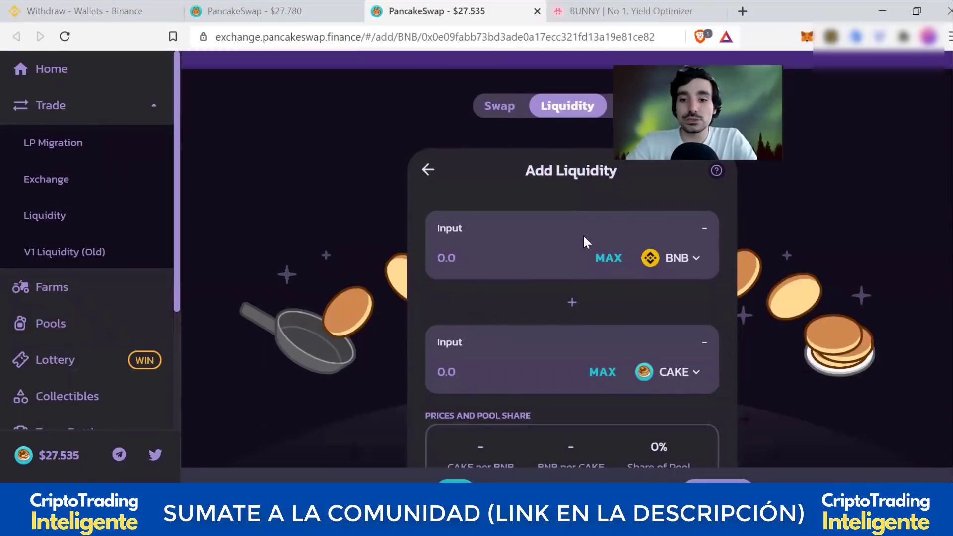
scroll(602, 350, "down", 1)
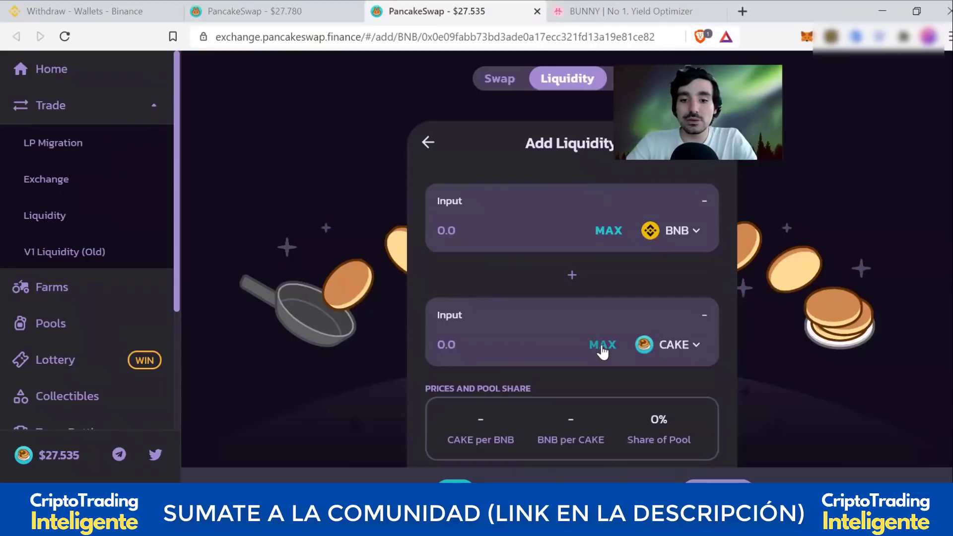
left_click(602, 346)
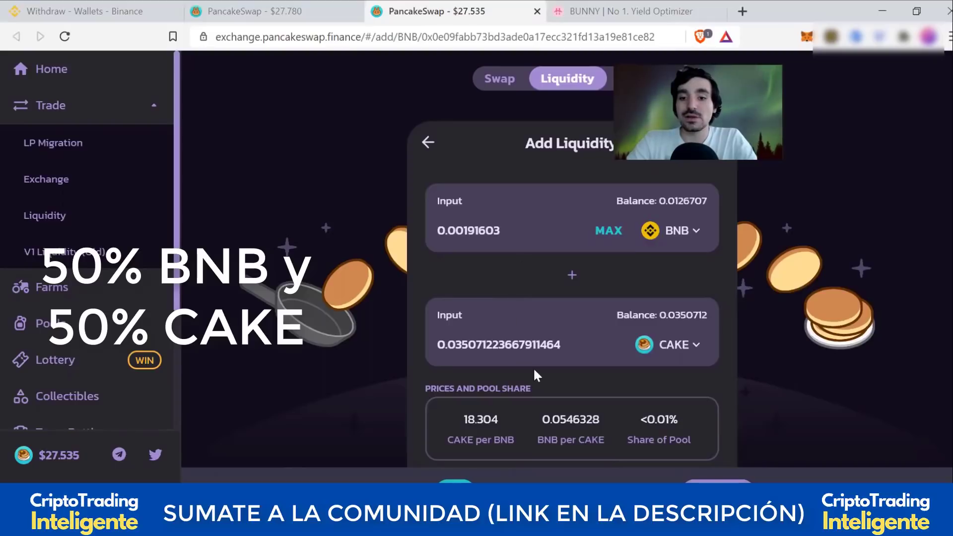
- Approve the exchange to spend CAKE for the BNB/CAKE liquidity and confirm the permission in MetaMask
scroll(517, 263, "down", 3)
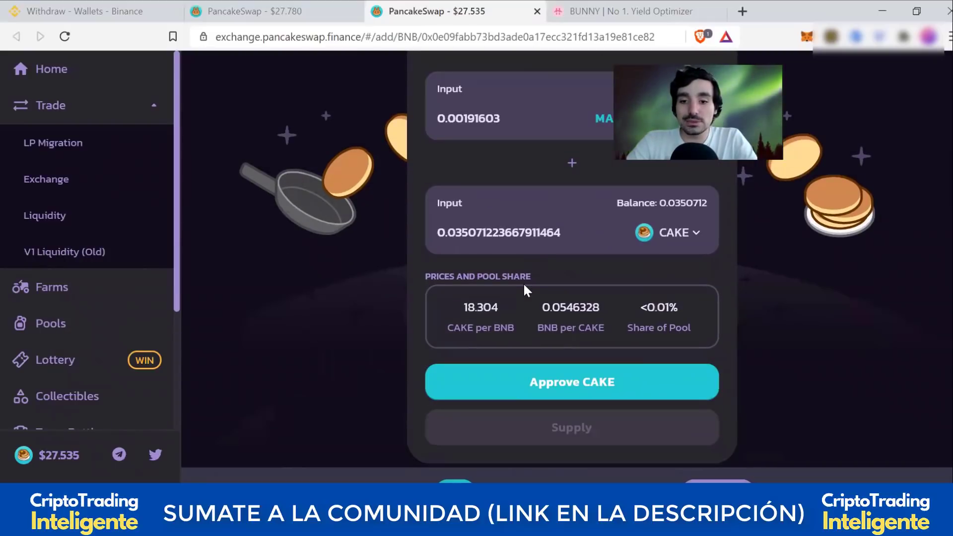
scroll(525, 291, "down", 1)
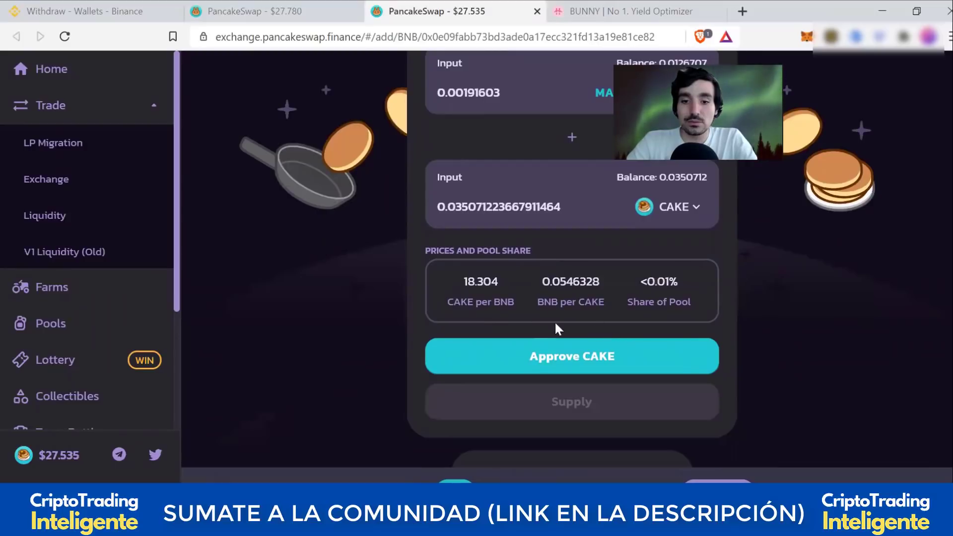
left_click(550, 361)
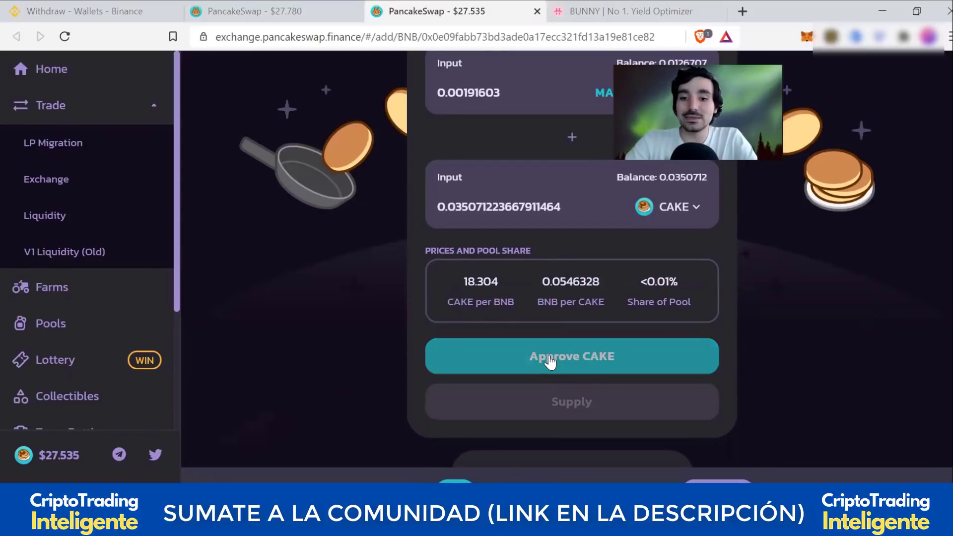
scroll(546, 342, "down", 1)
left_click(545, 325)
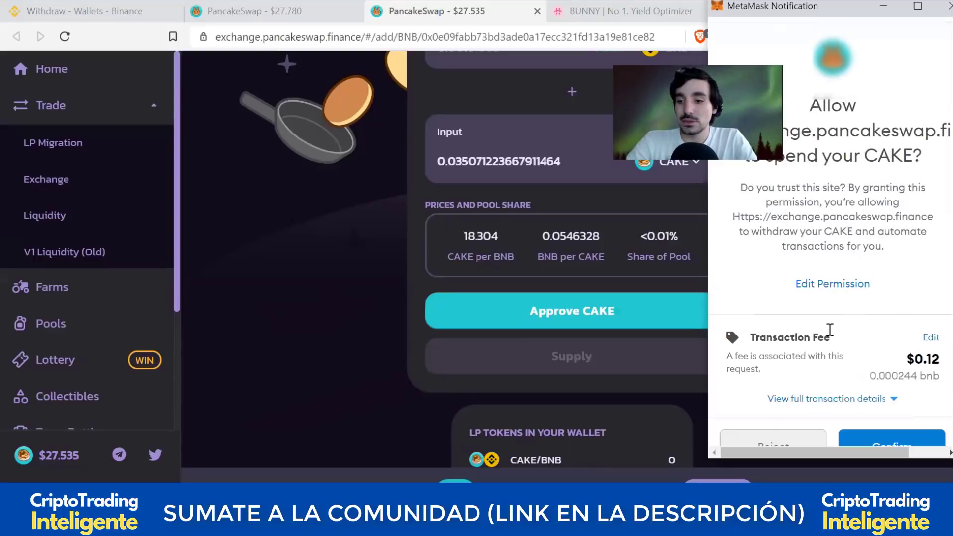
scroll(829, 329, "down", 1)
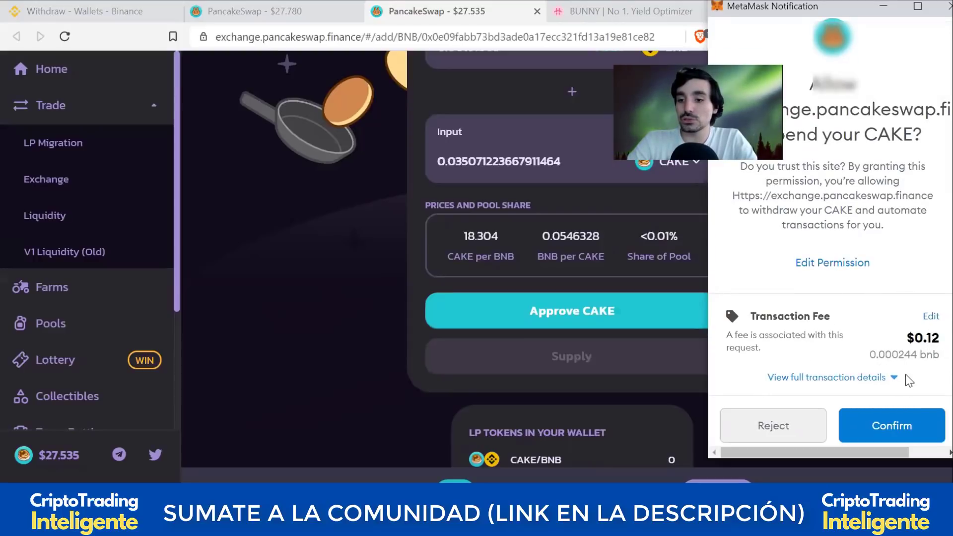
left_click(877, 426)
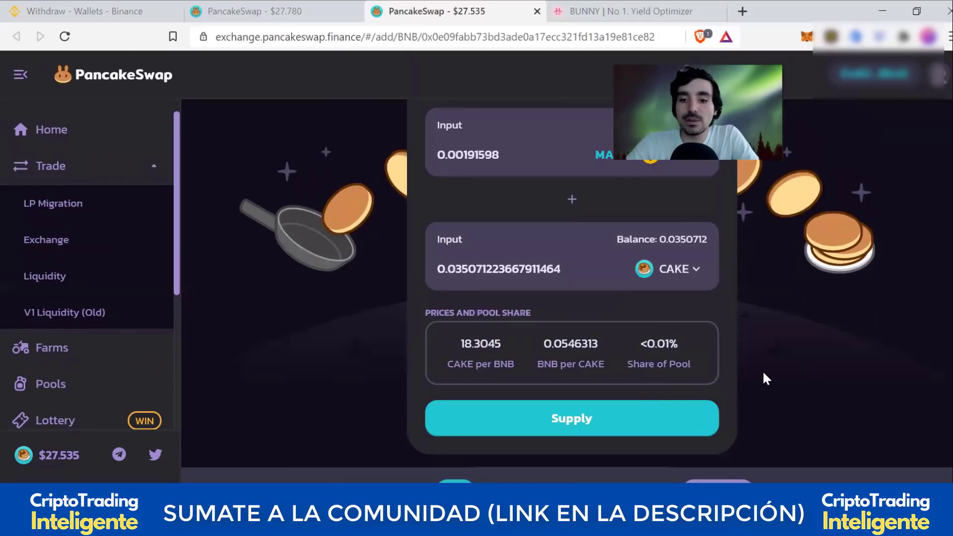
- Supply the BNB and CAKE amounts to the pool, confirm the transaction in MetaMask, and check the LP tokens in the wallet
left_click(572, 409)
key("ctrl+minus")
key("ctrl+minus")
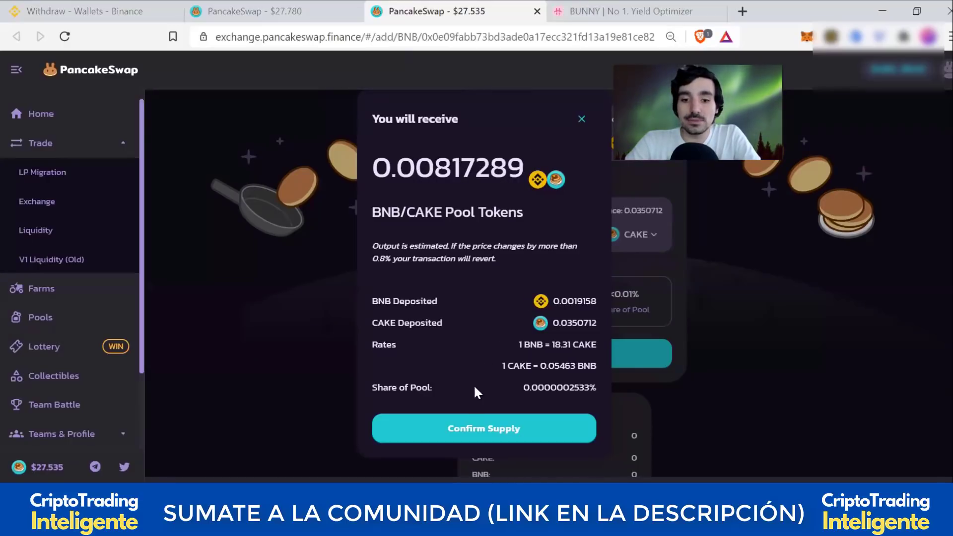
left_click(468, 422)
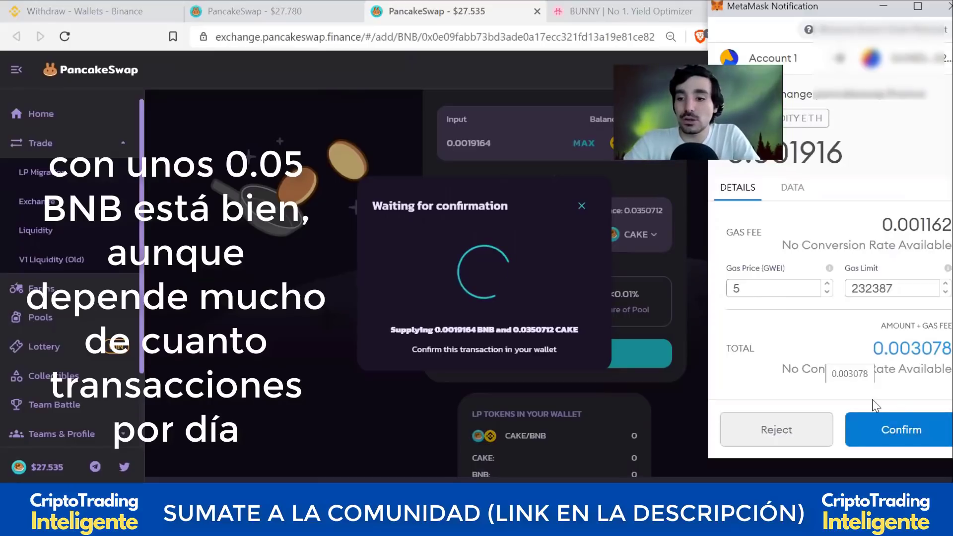
left_click(895, 435)
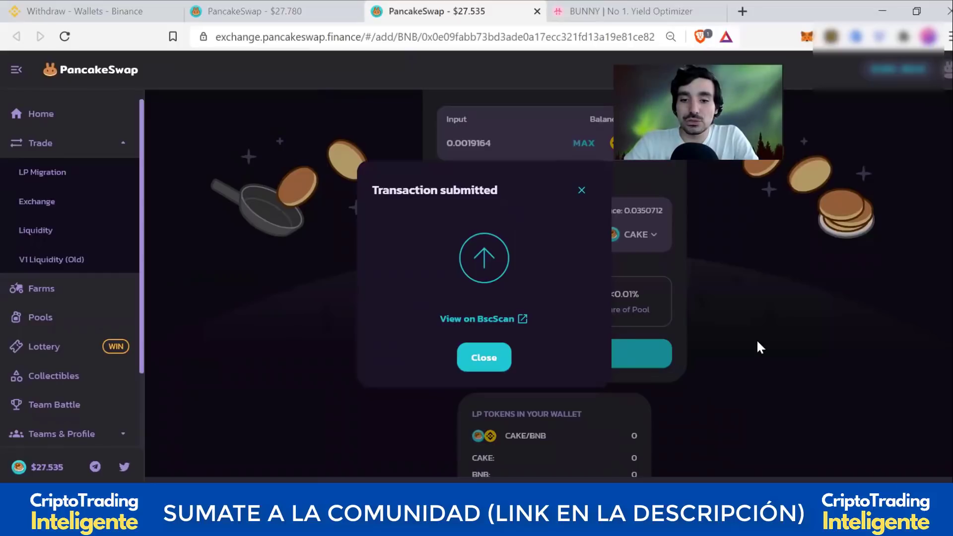
left_click(484, 358)
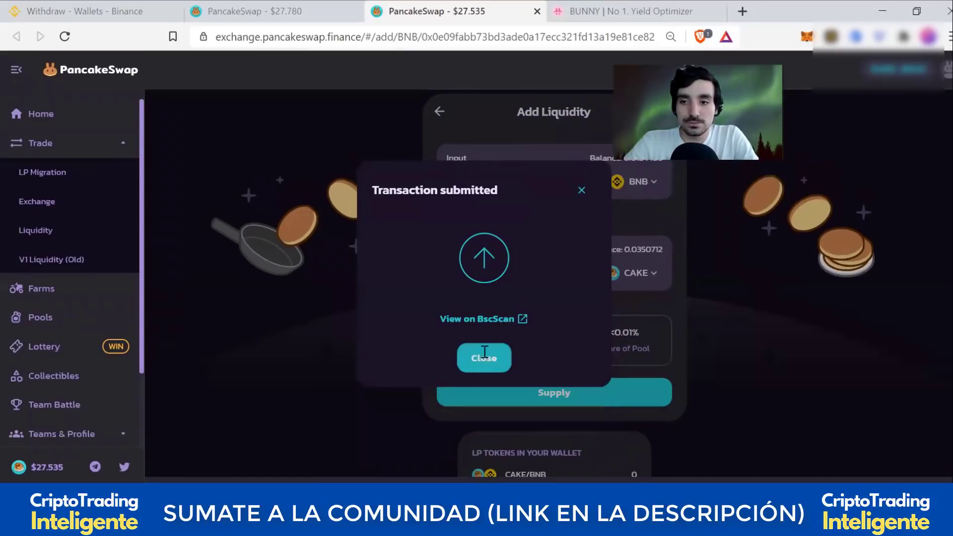
left_click(483, 356)
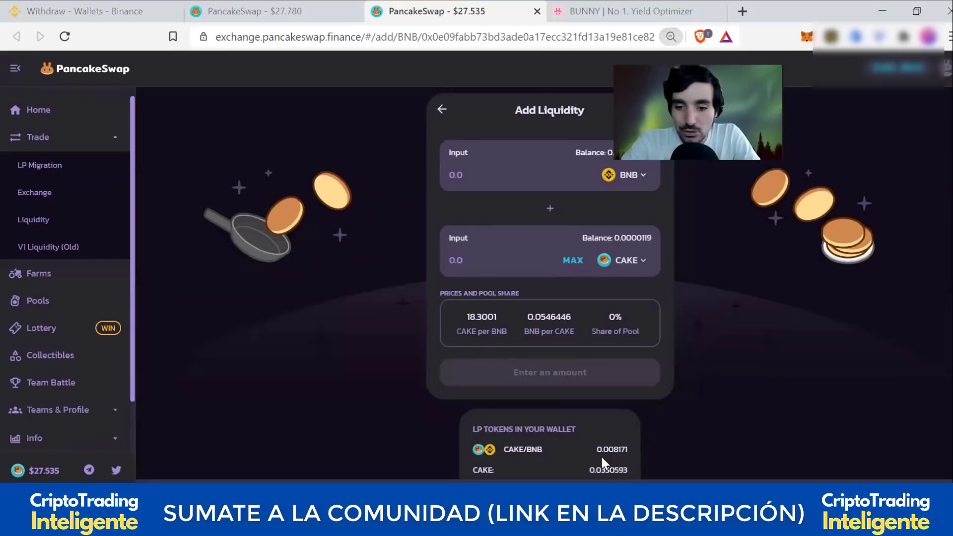
left_click_drag(596, 449, 626, 452)
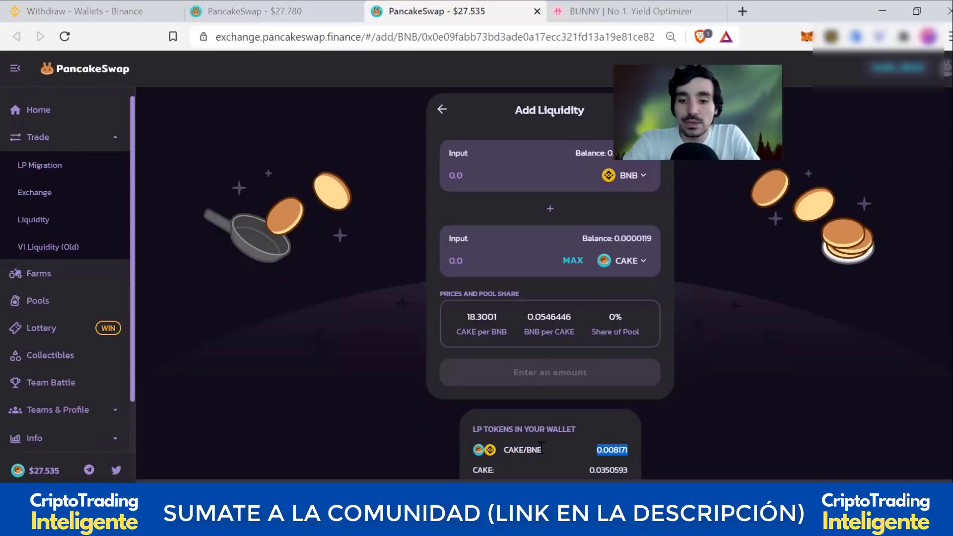
- Return to the Farms page and enable the CAKE-BNB farm, confirming the Cake-LP spending permission in MetaMask
left_click(54, 276)
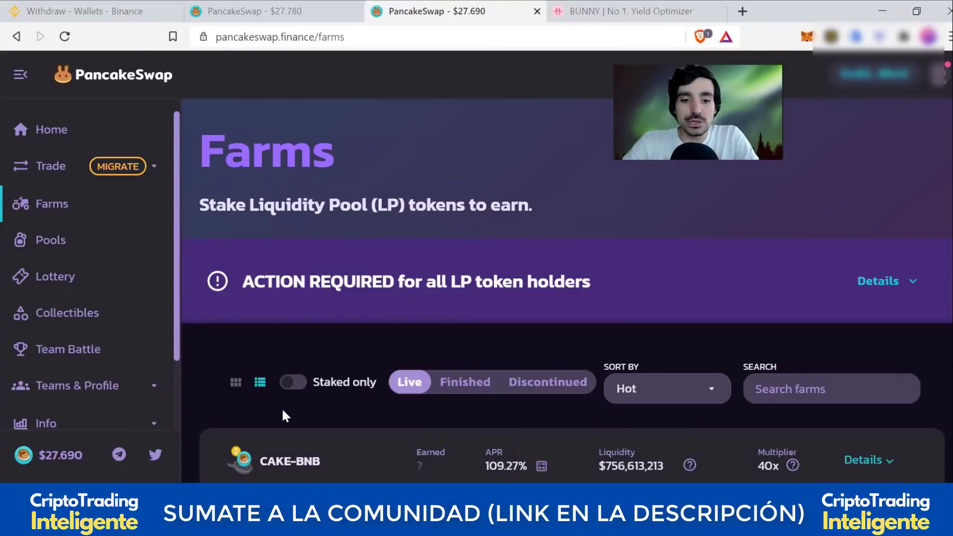
scroll(282, 415, "down", 2)
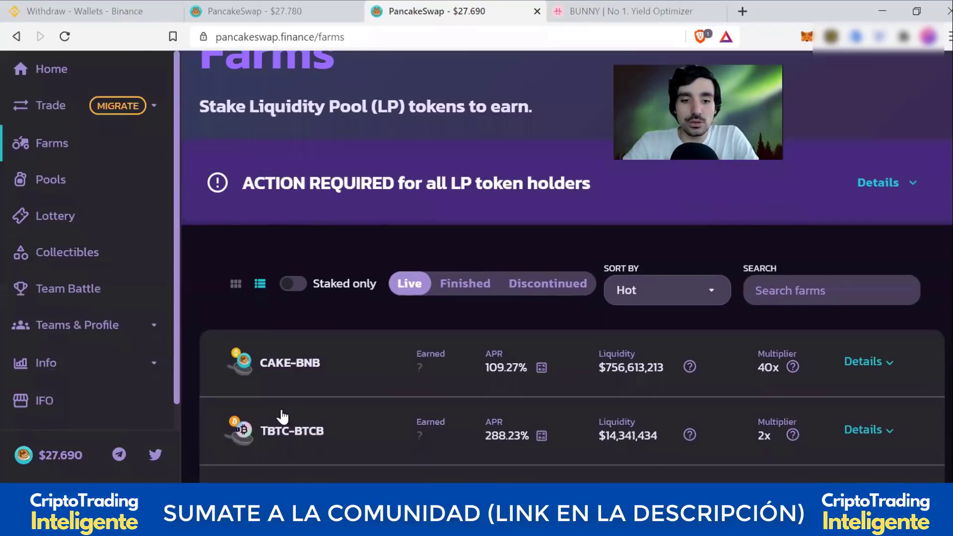
left_click(294, 364)
scroll(294, 369, "down", 2)
scroll(759, 288, "down", 1)
left_click(793, 337)
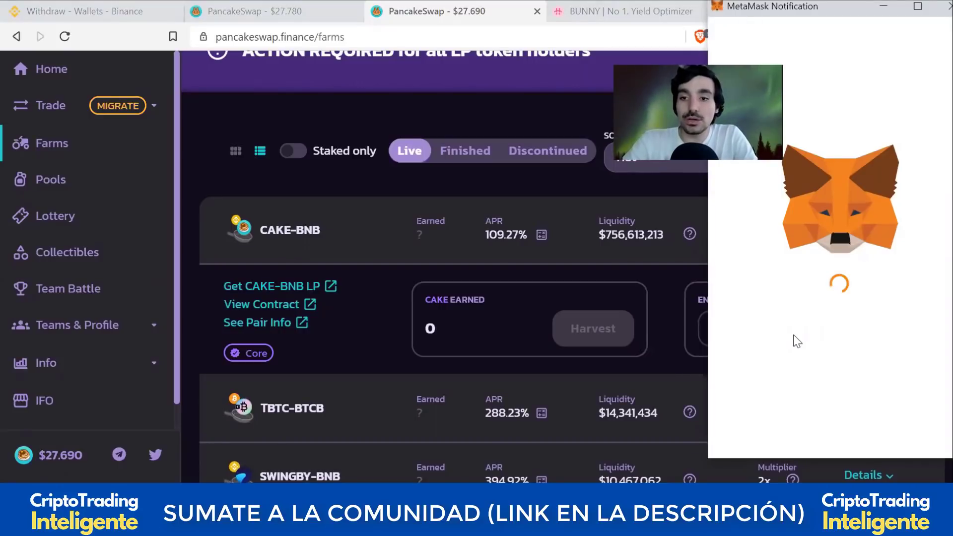
scroll(796, 341, "down", 1)
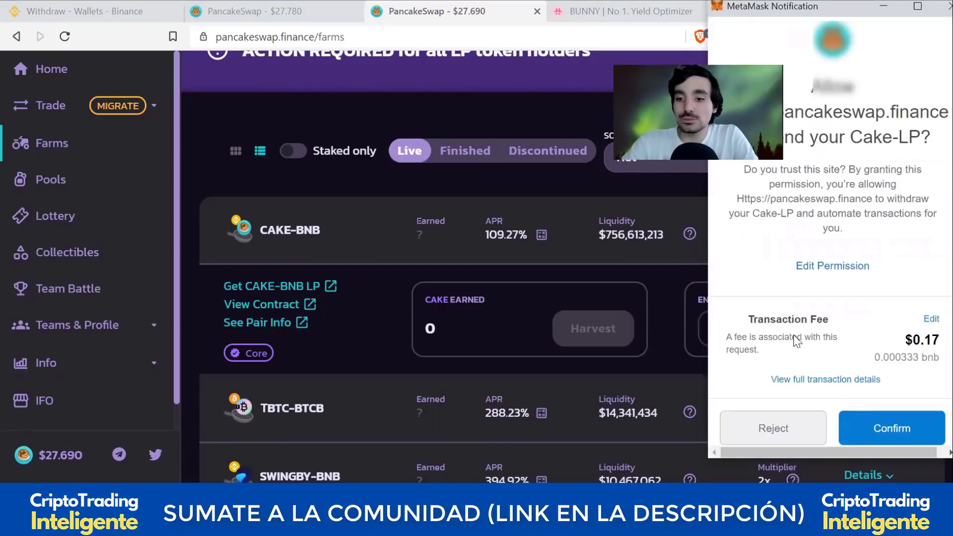
scroll(863, 417, "down", 1)
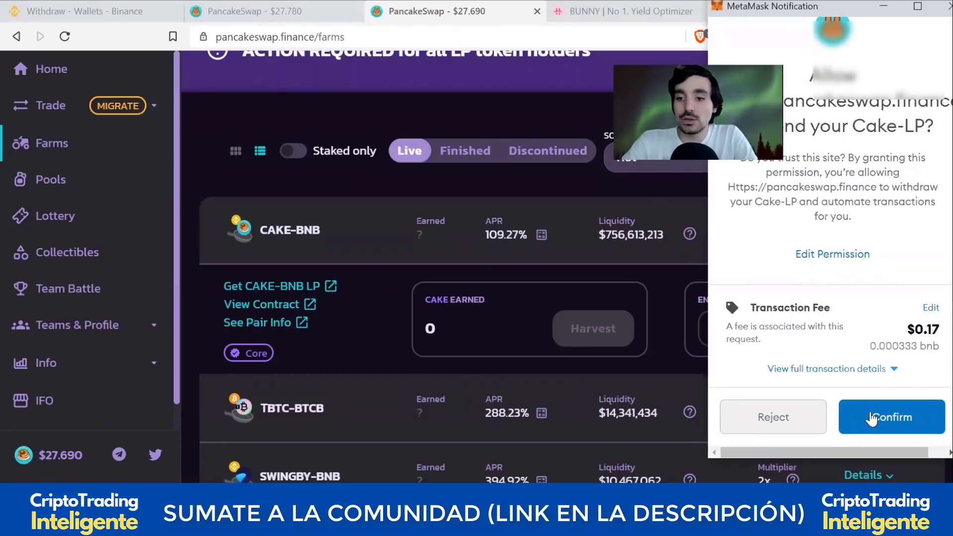
left_click(871, 418)
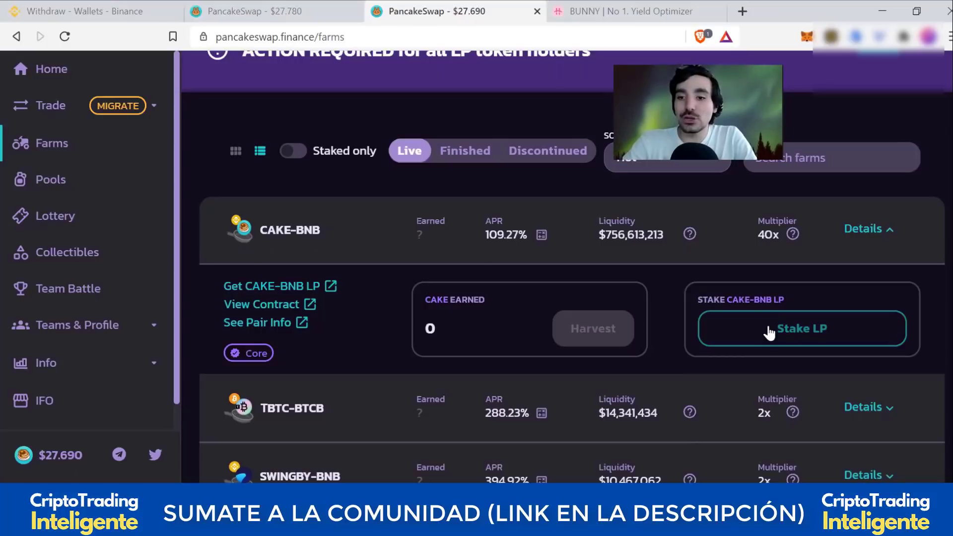
- Stake the maximum balance of CAKE-BNB LP tokens, 0.008171508819792694, in the farm and confirm the transaction in MetaMask
left_click(767, 323)
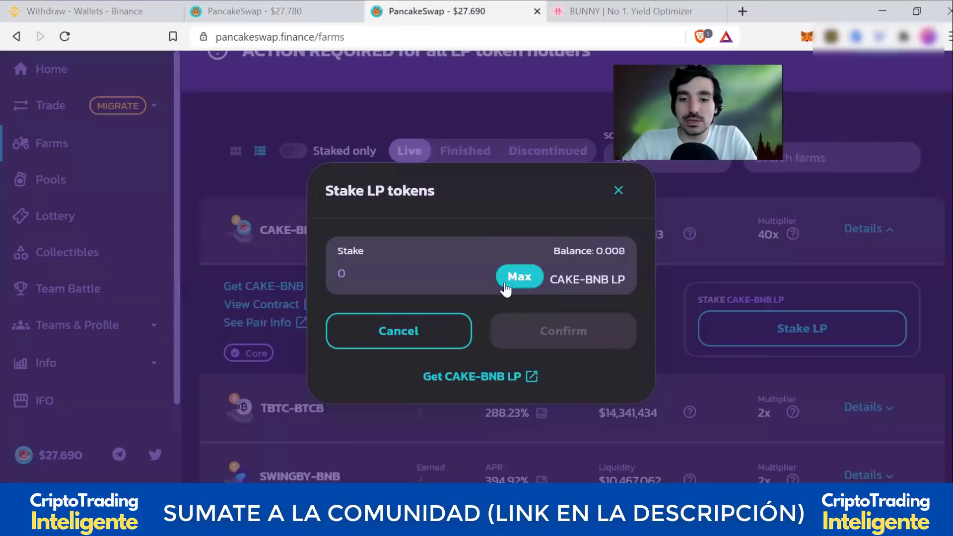
left_click(519, 276)
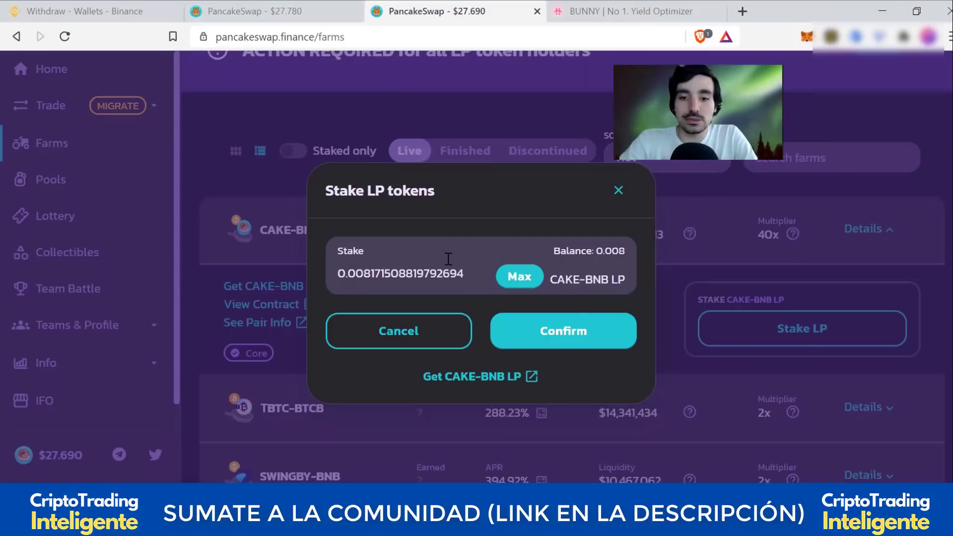
left_click(562, 330)
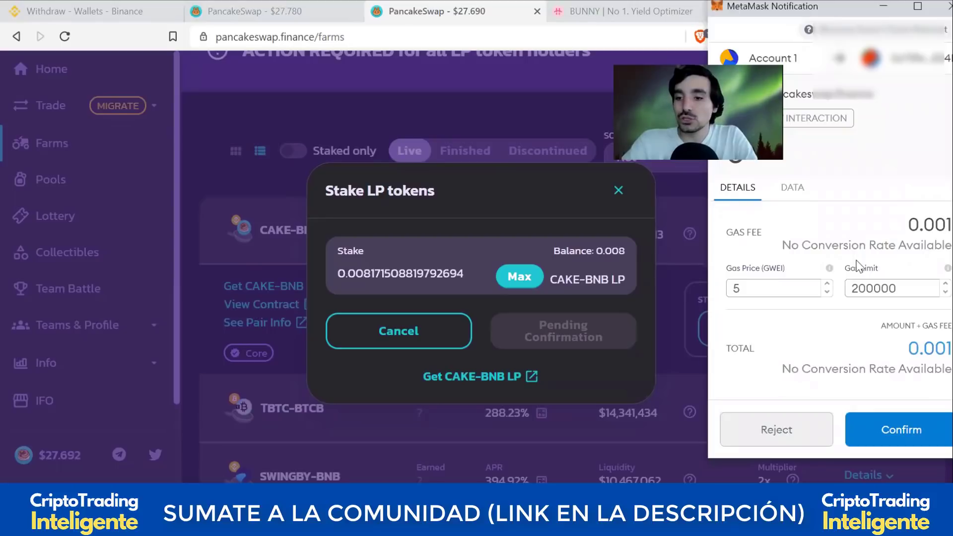
left_click(902, 438)
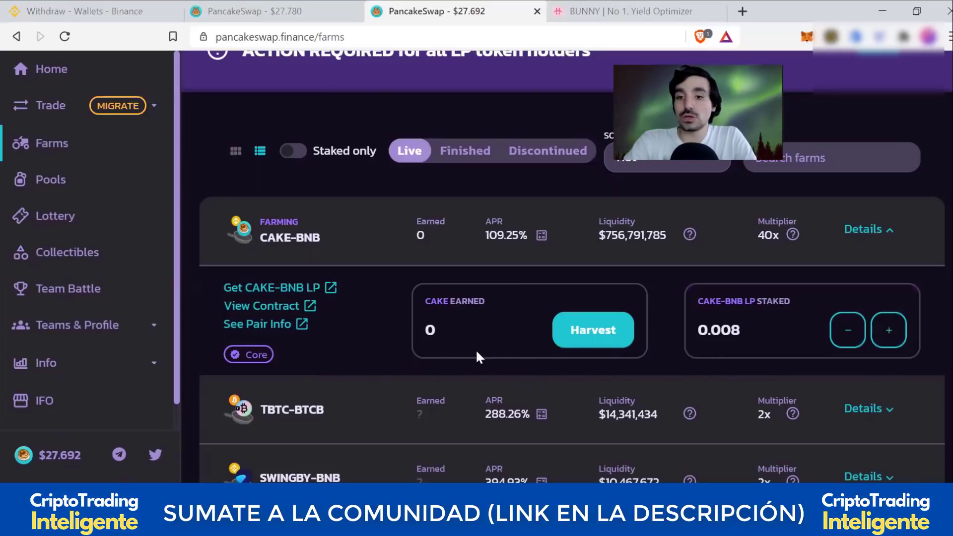
- Harvest the CAKE-BNB farm's earnings and unstake the maximum 0.008171508819792694 CAKE-BNB LP, confirming the transaction in MetaMask
left_click(586, 331)
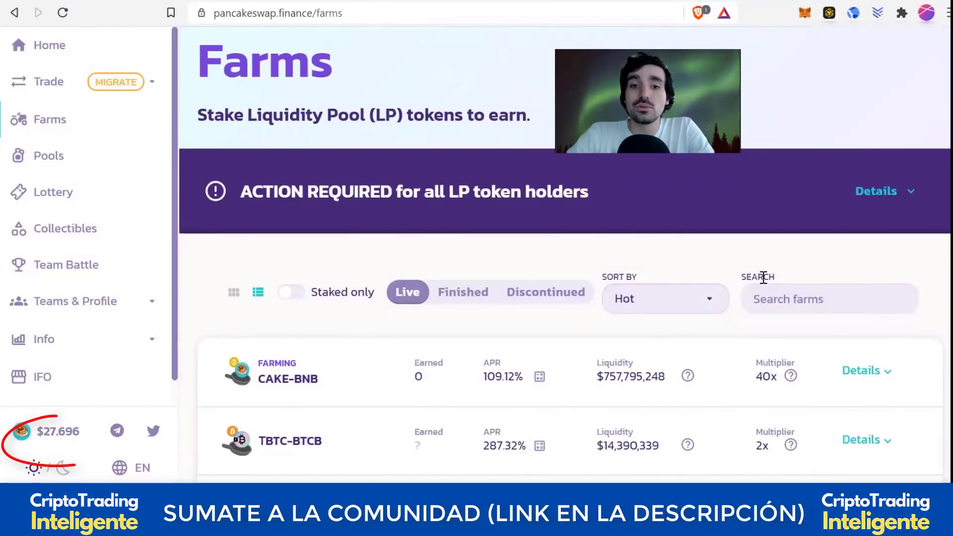
left_click(343, 375)
scroll(342, 372, "down", 2)
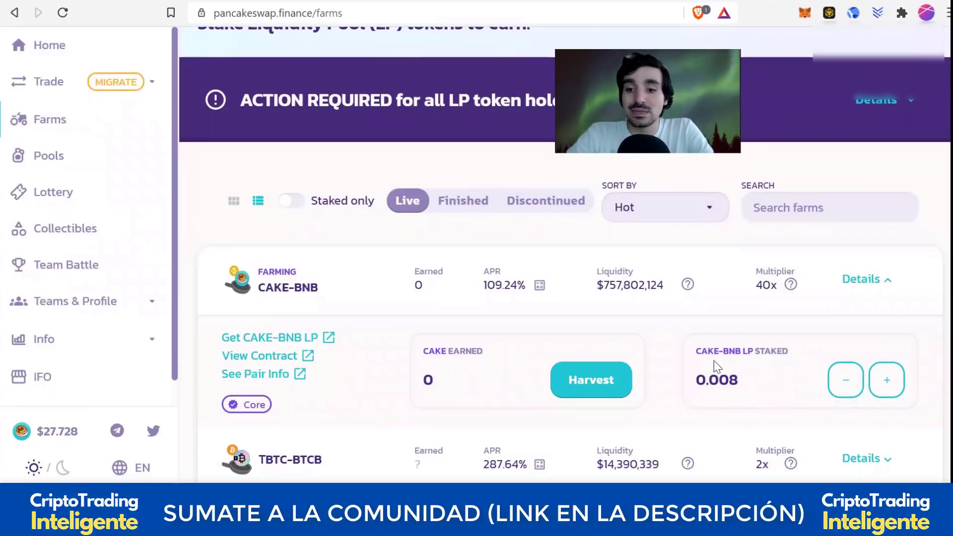
left_click(846, 383)
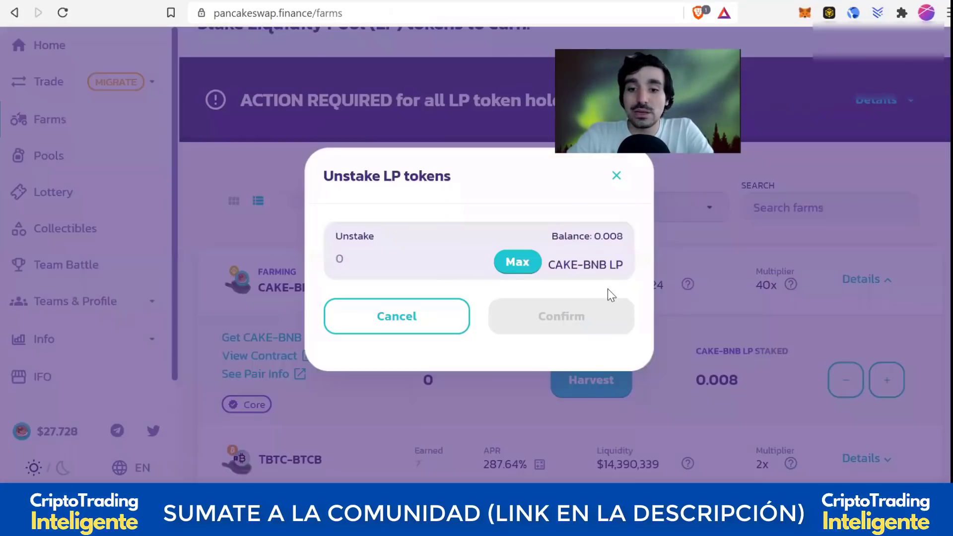
left_click(516, 263)
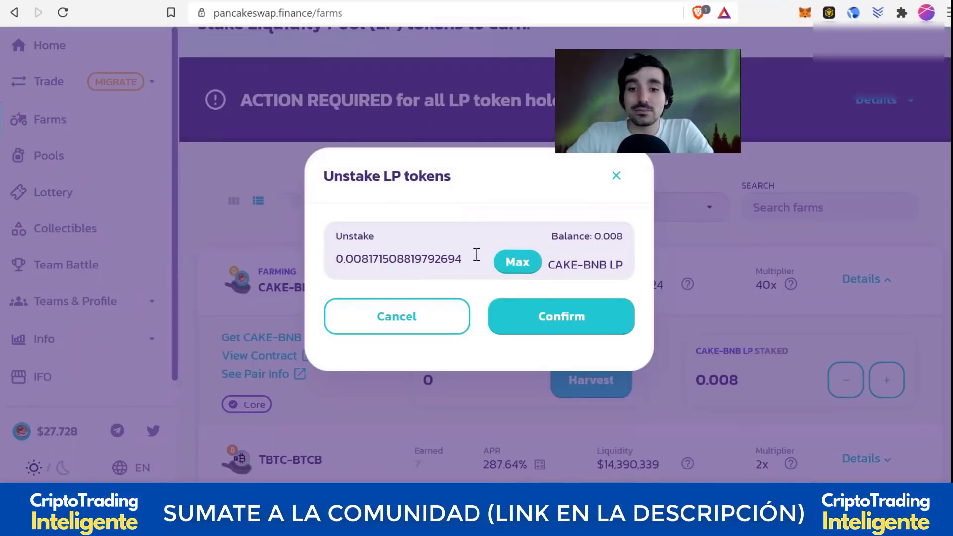
left_click(525, 317)
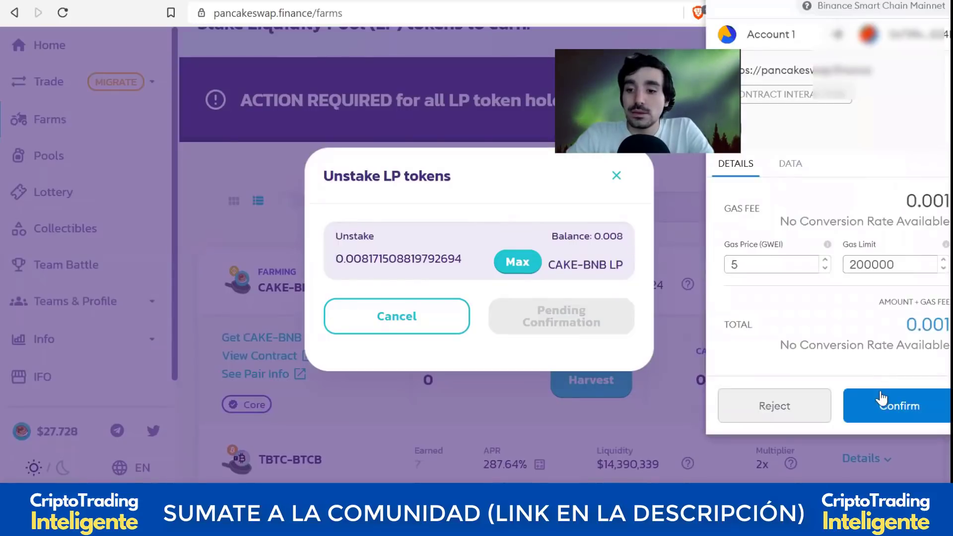
left_click(881, 407)
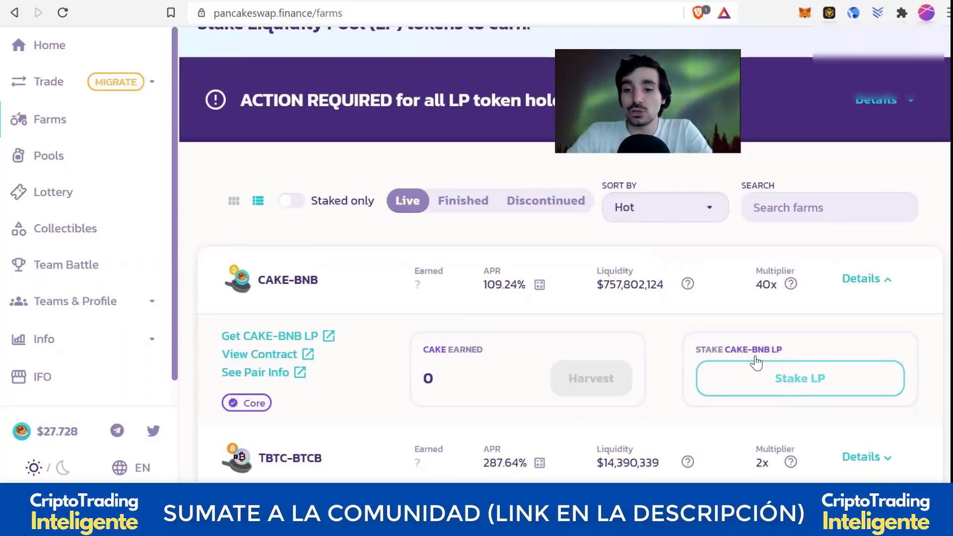
- Go to the Liquidity page, expand the CAKE/BNB position and open its liquidity removal
scroll(105, 154, "up", 3)
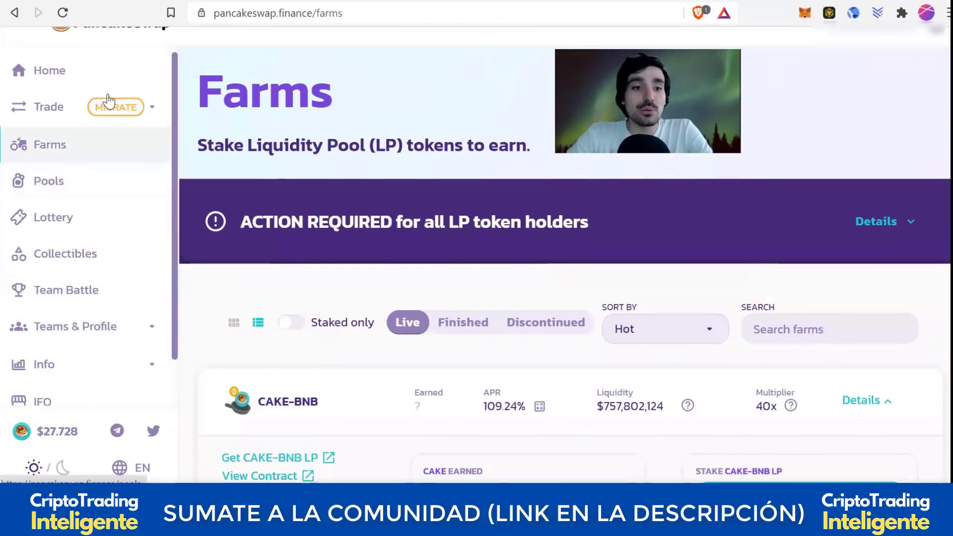
left_click(74, 143)
left_click(45, 251)
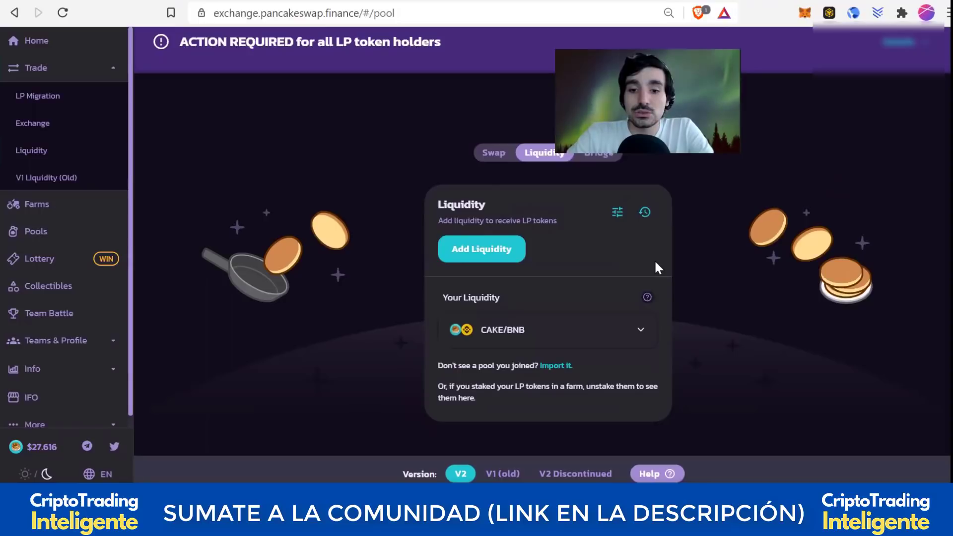
left_click(549, 326)
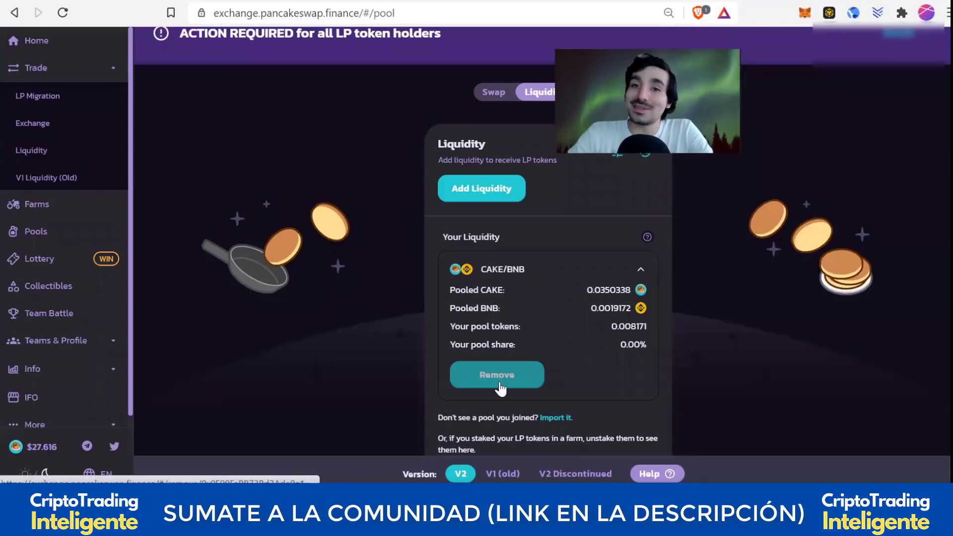
left_click(498, 384)
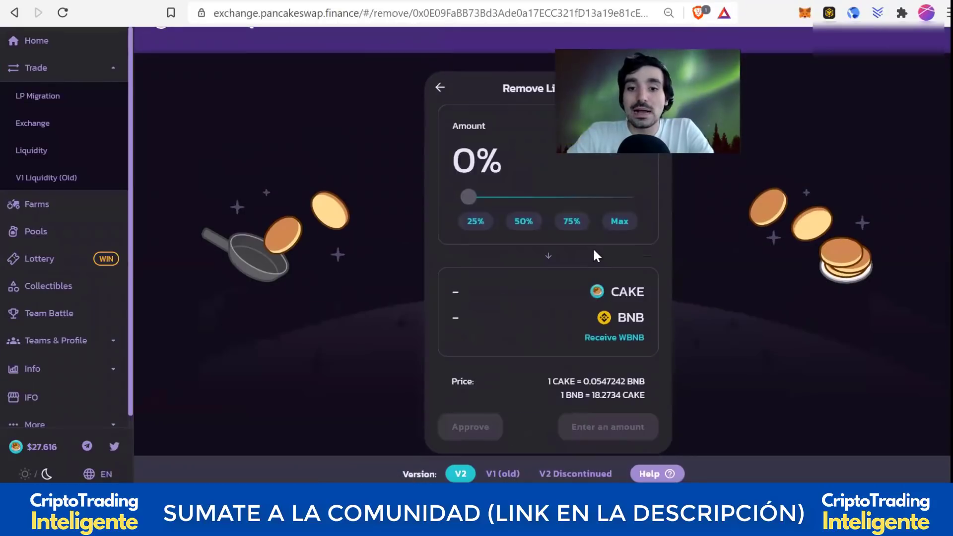
- Approve and remove 100% of the CAKE/BNB liquidity, confirming the transaction in MetaMask
left_click(618, 221)
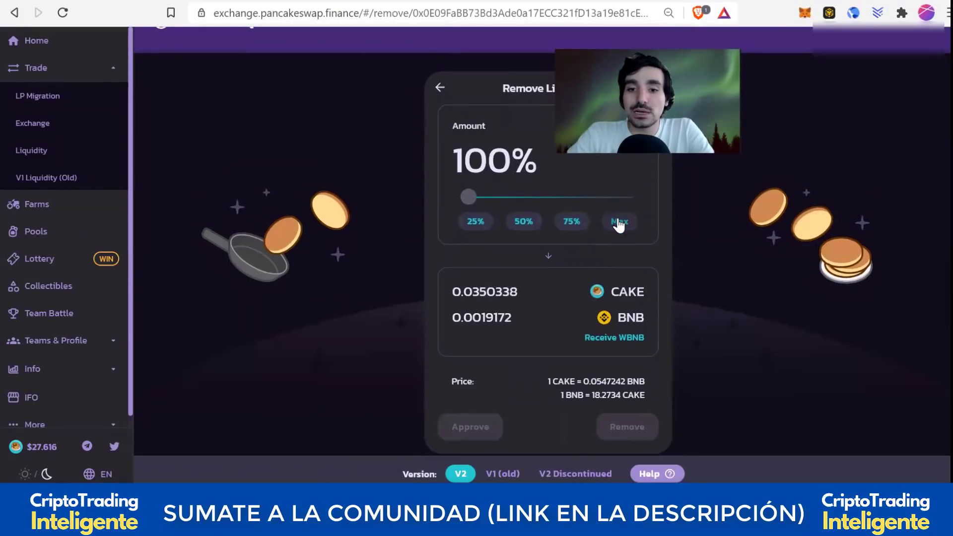
scroll(618, 218, "down", 1)
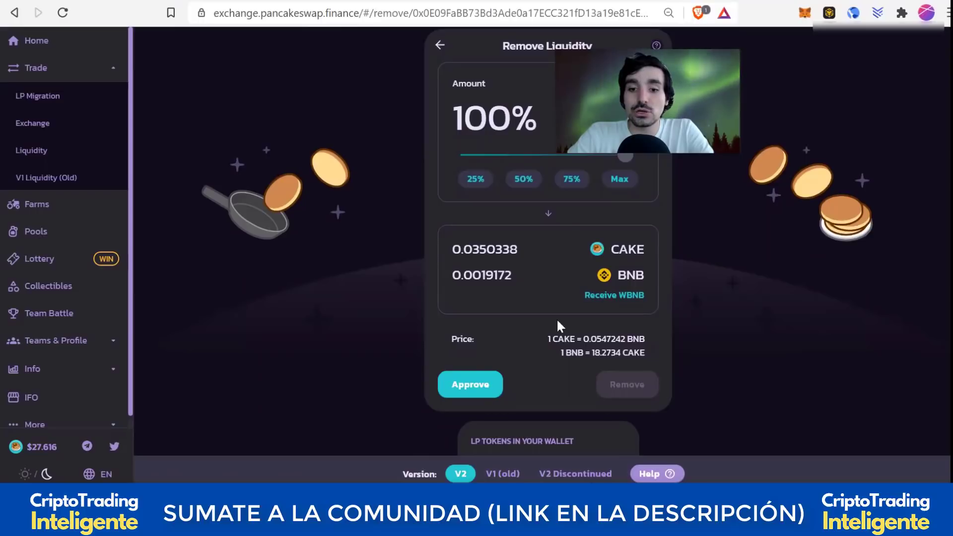
left_click(486, 389)
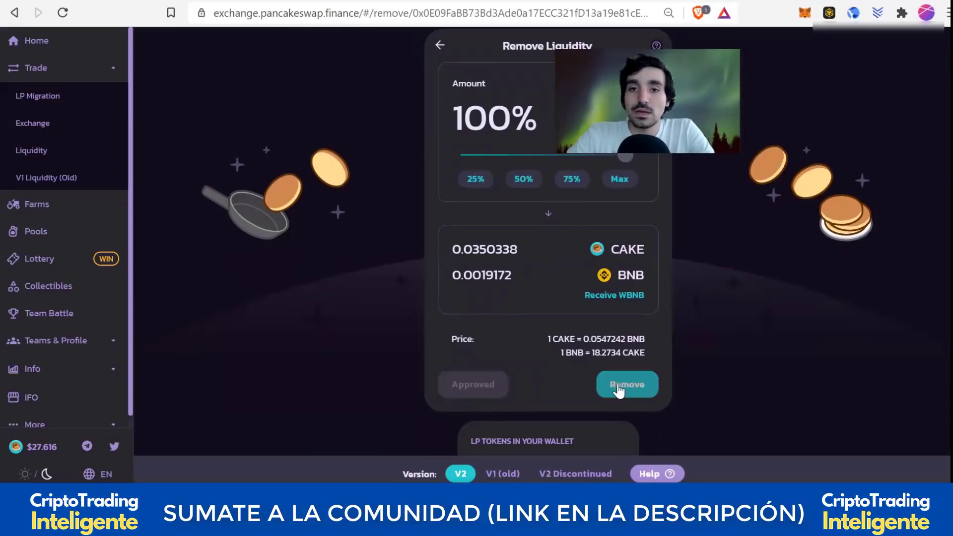
left_click(618, 390)
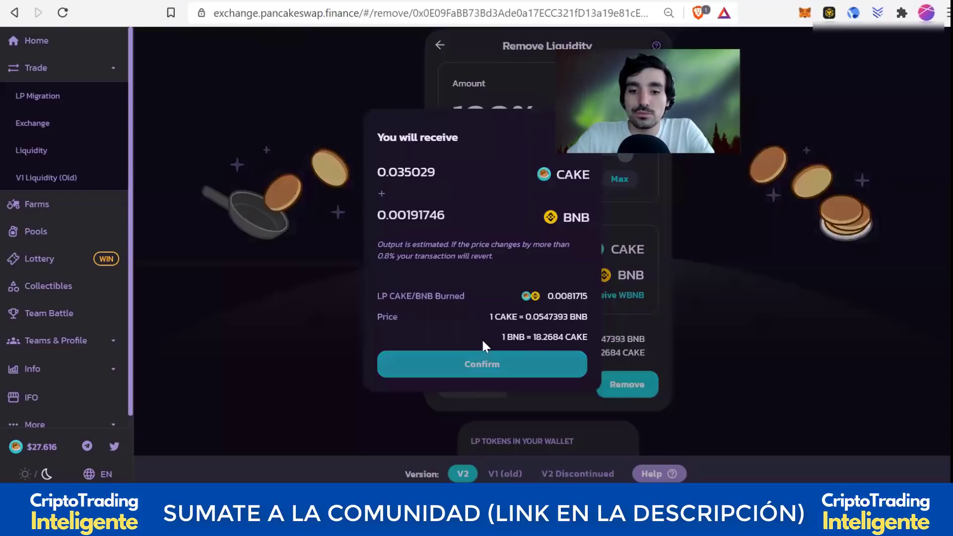
left_click(474, 363)
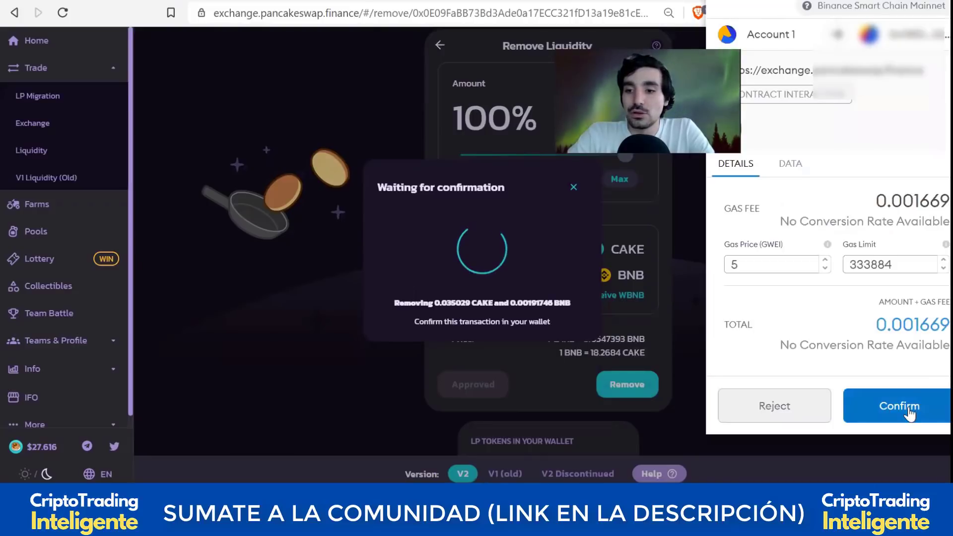
left_click(909, 413)
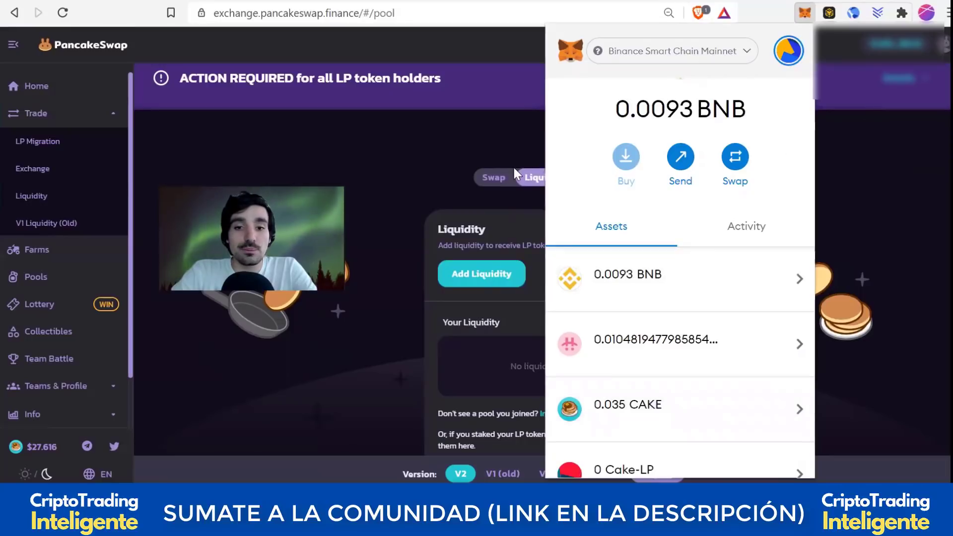
- Go to the token swap and set CAKE as the currency to swap from
left_click(506, 188)
left_click(505, 184)
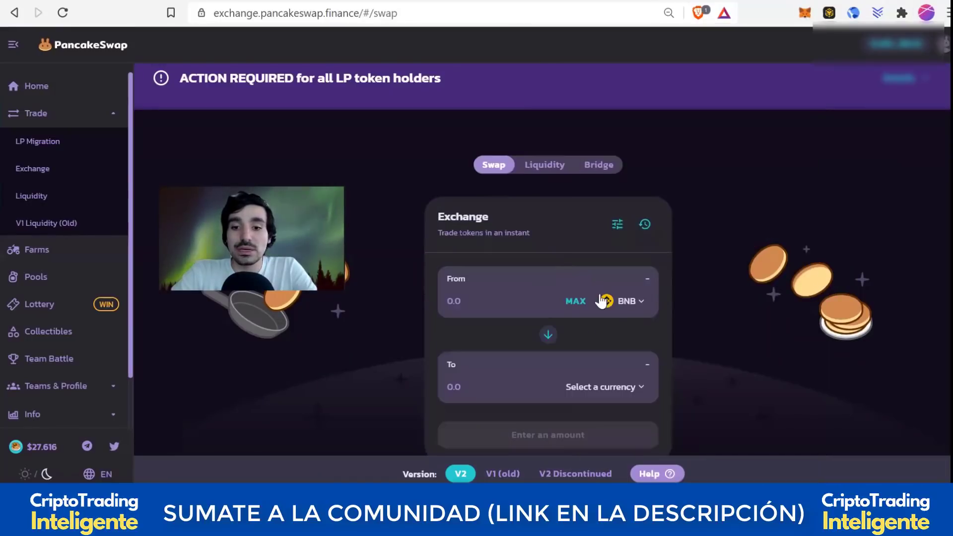
left_click(627, 301)
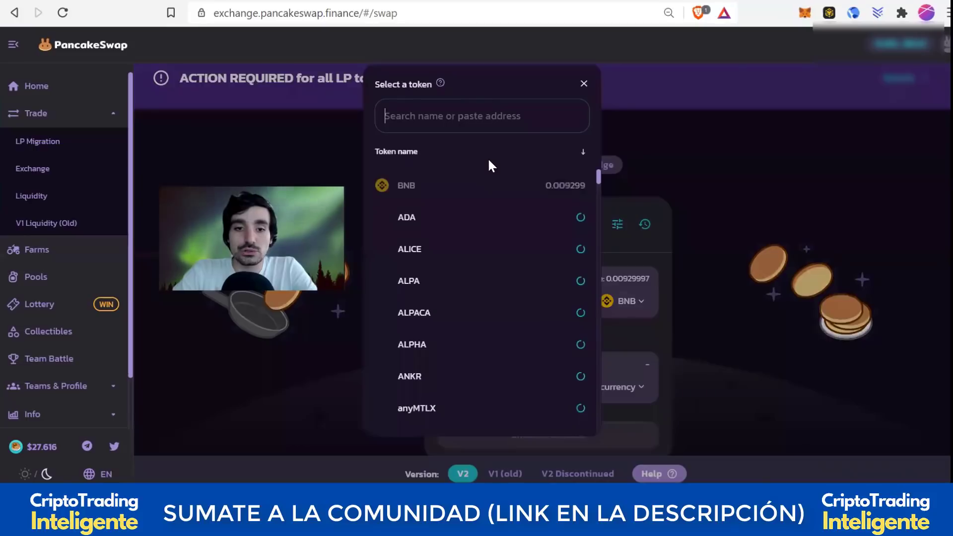
type("cake")
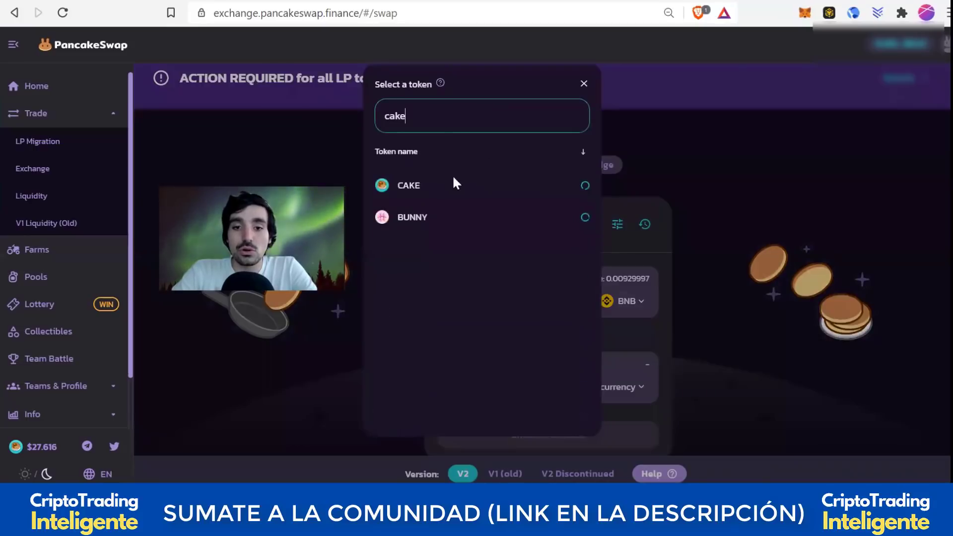
left_click(453, 183)
- Search for BUSD and set it as the currency to receive in the swap
left_click(591, 392)
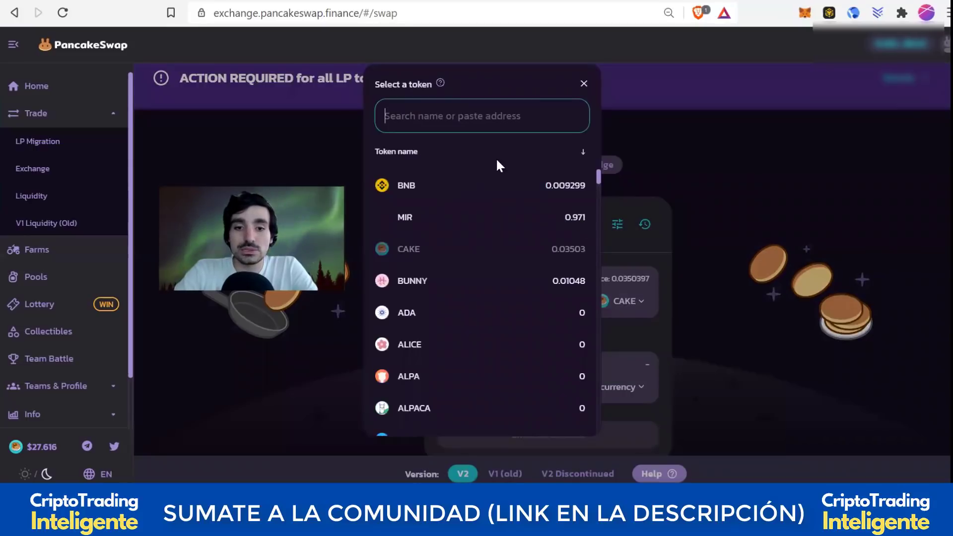
type("nus")
key("BackSpace")
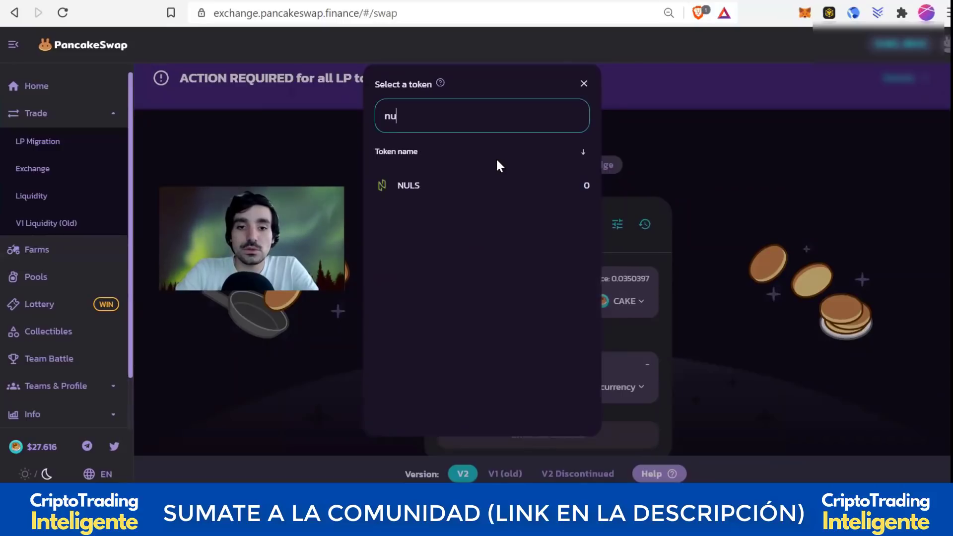
key("BackSpace")
key("BackSpace")
type("us")
key("BackSpace")
key("BackSpace")
type("bs")
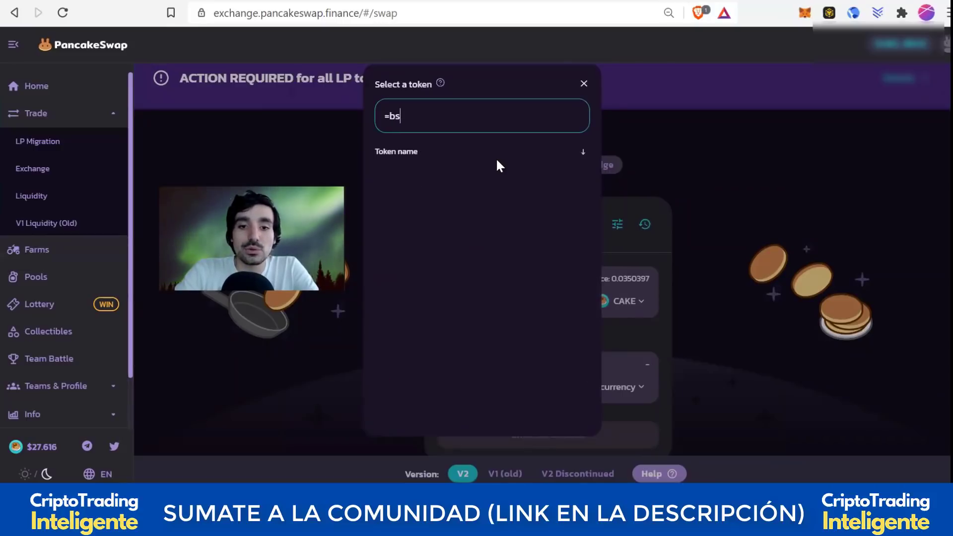
type("usd")
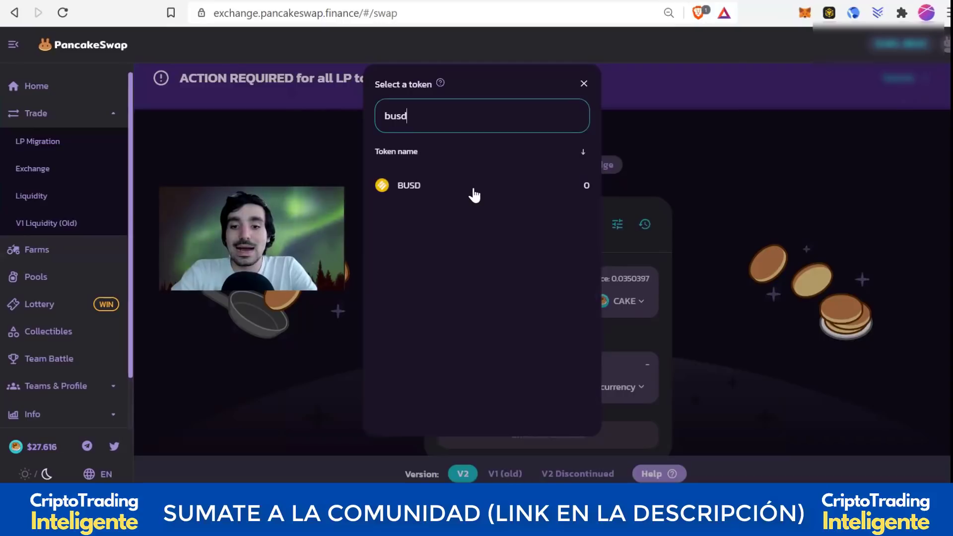
left_click(406, 184)
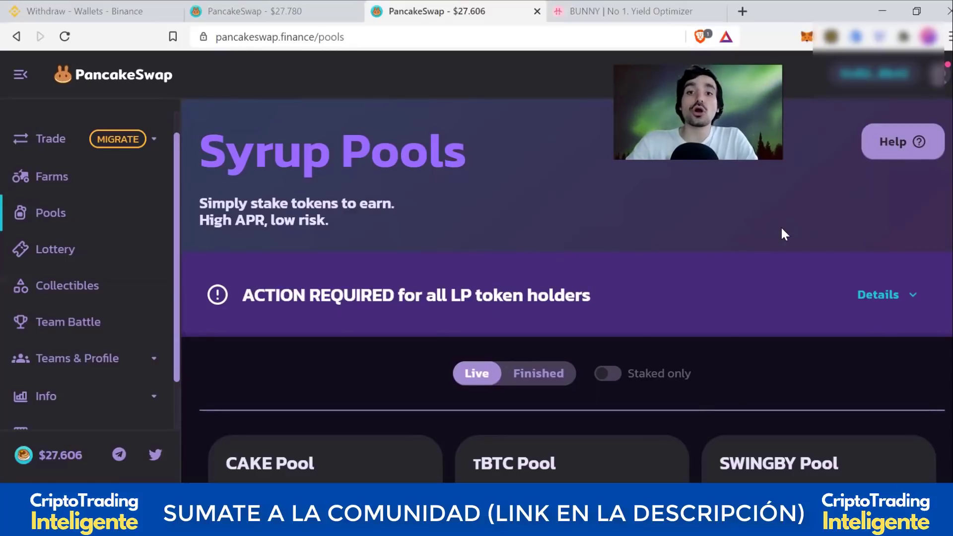
- Browse the live Syrup Pools and examine their reward tokens and APRs down to the MIR Pool
scroll(783, 230, "down", 1)
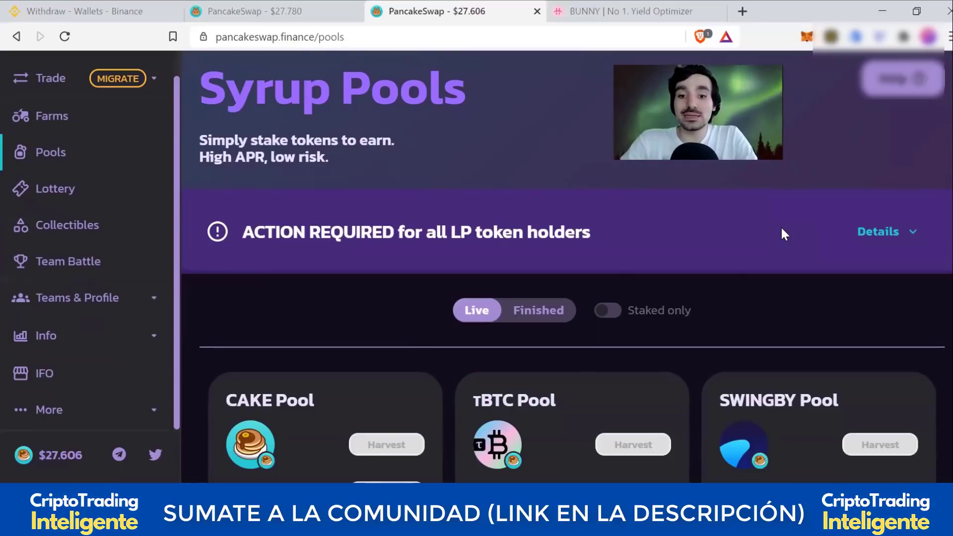
scroll(782, 231, "down", 1)
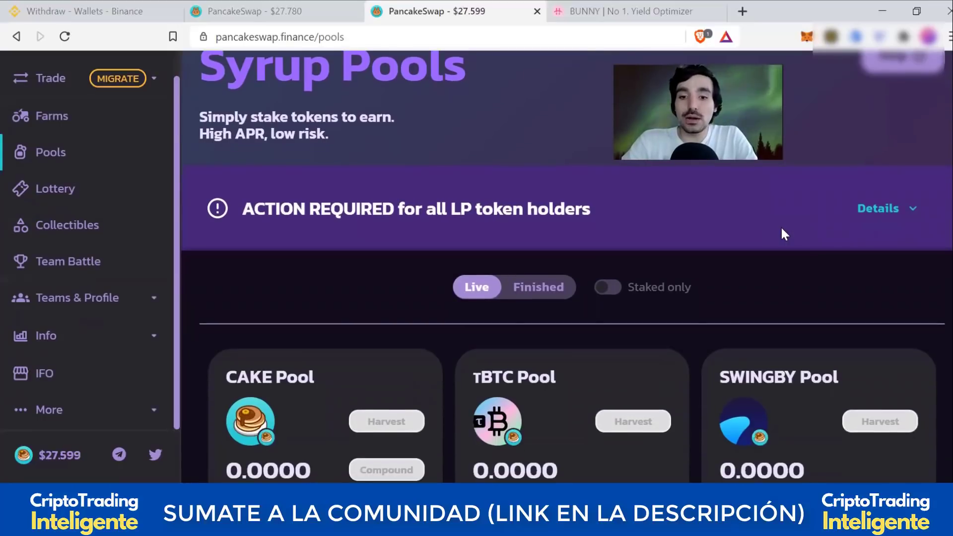
scroll(505, 318, "down", 2)
scroll(489, 309, "down", 1)
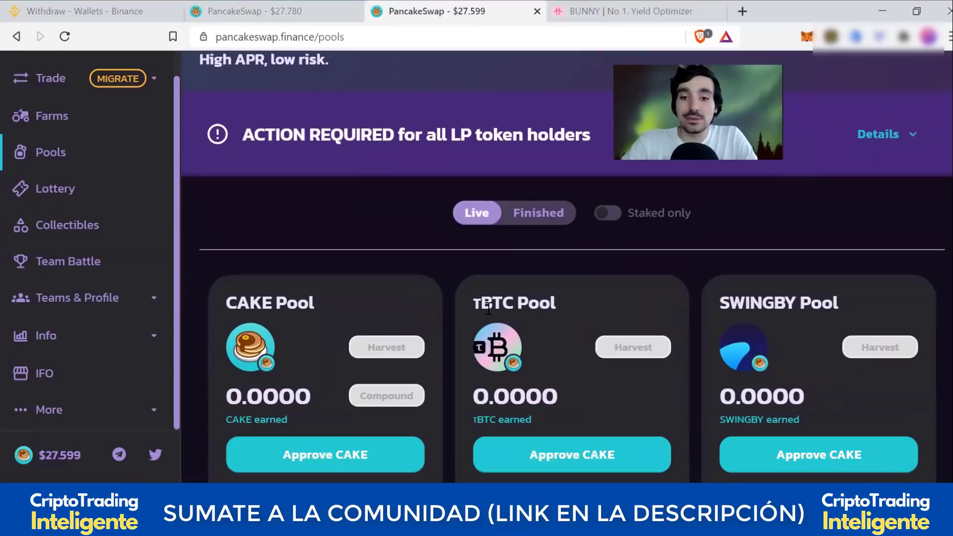
scroll(575, 304, "down", 12)
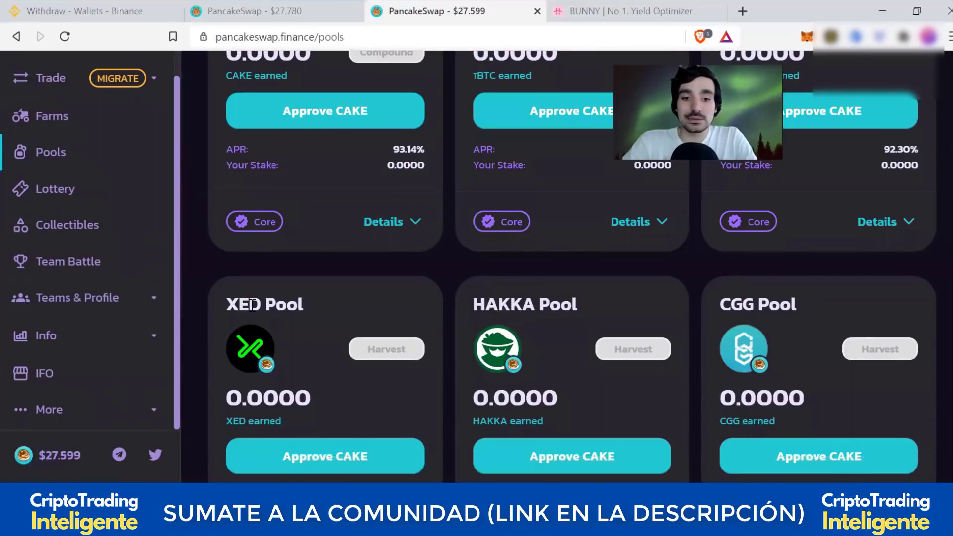
scroll(252, 304, "down", 4)
scroll(250, 312, "down", 5)
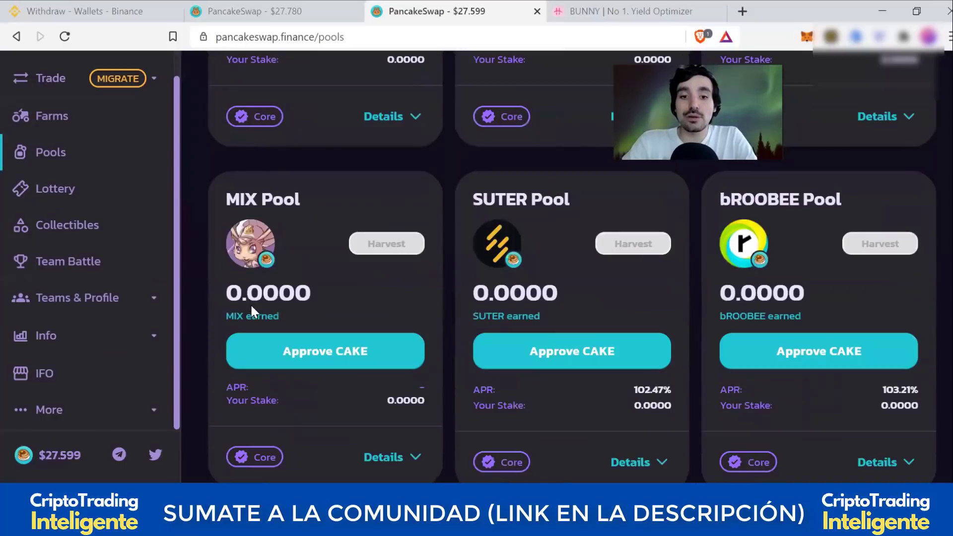
scroll(251, 306, "down", 6)
scroll(251, 307, "down", 5)
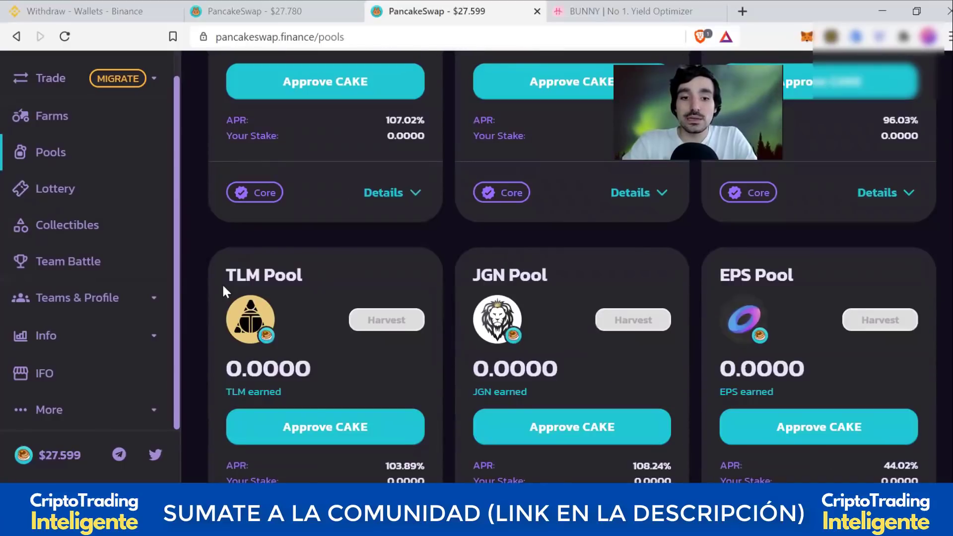
scroll(328, 289, "down", 2)
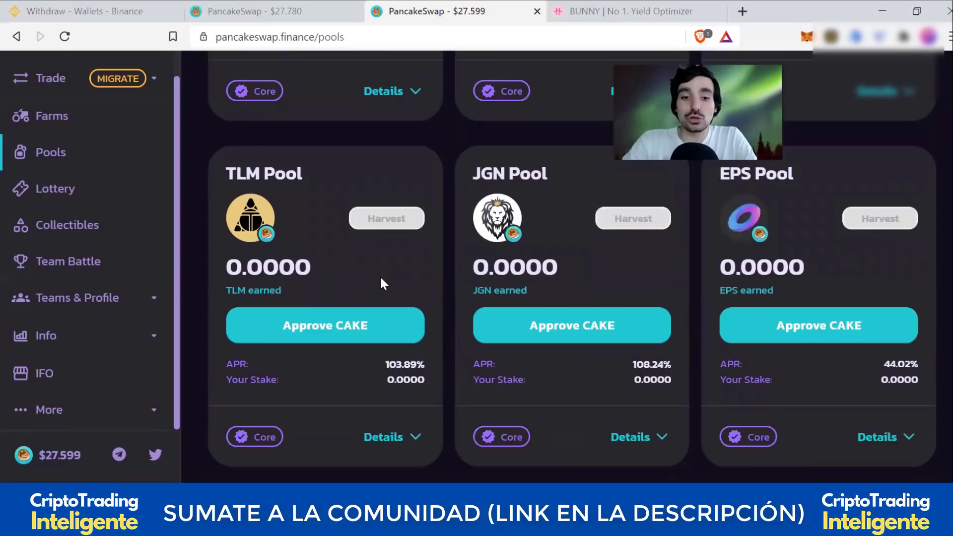
scroll(382, 278, "down", 5)
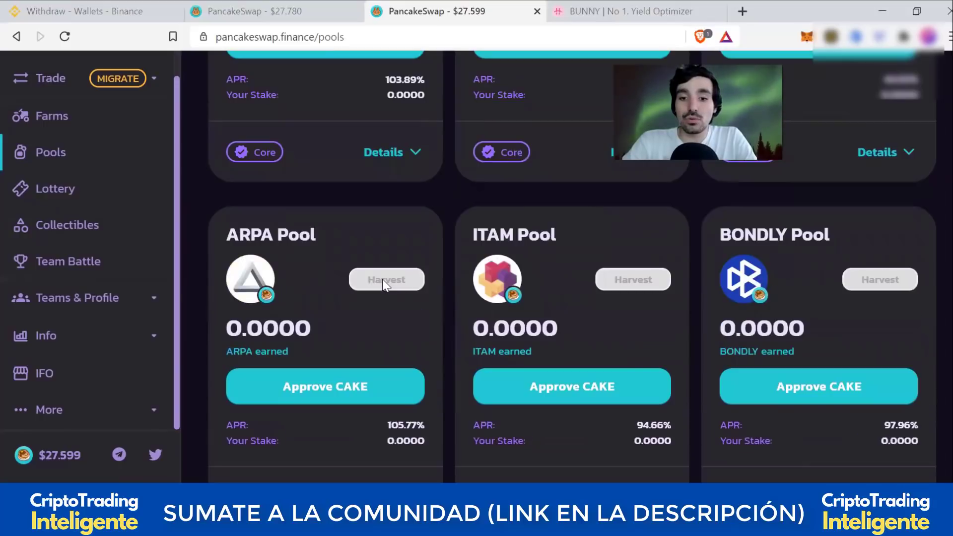
scroll(382, 279, "down", 6)
scroll(382, 279, "down", 5)
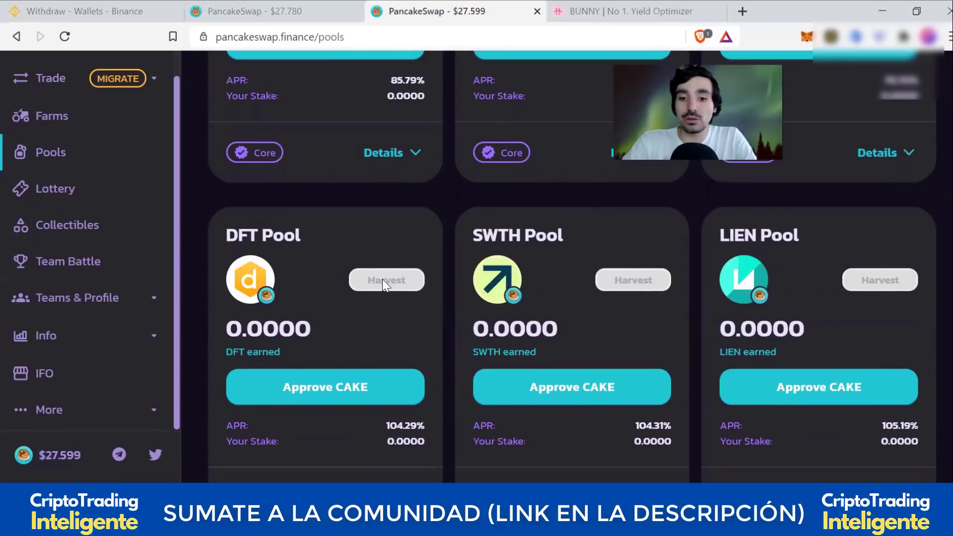
scroll(382, 278, "down", 5)
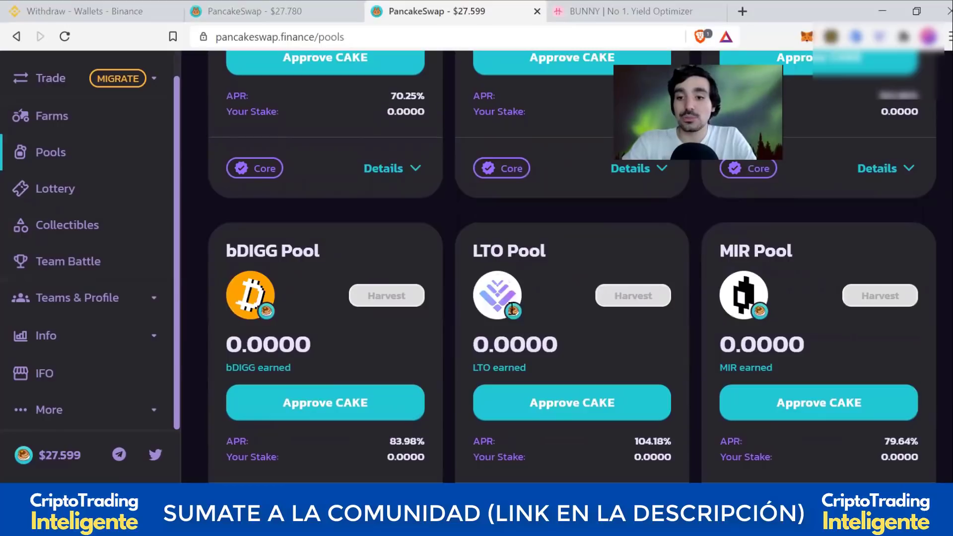
scroll(715, 216, "down", 1)
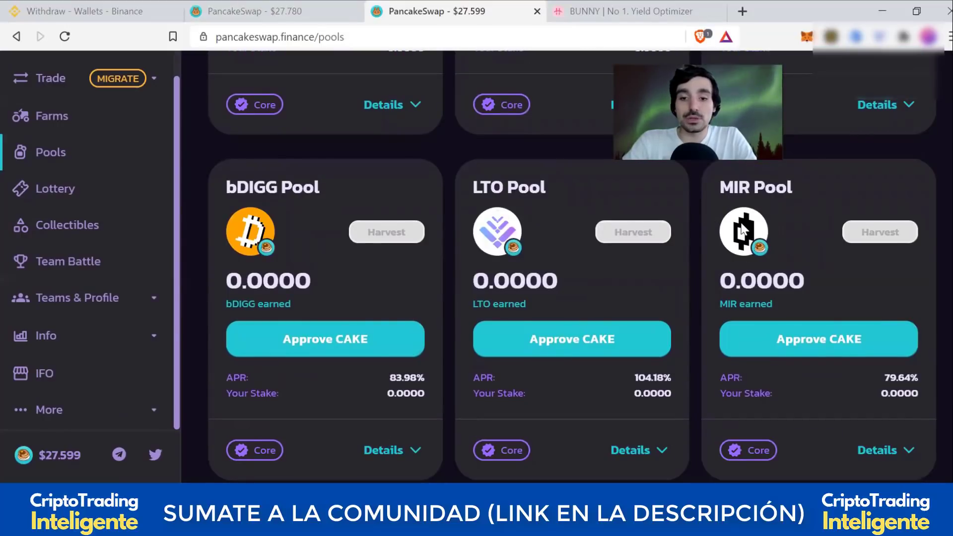
- Look through the remaining live Syrup Pools below the MIR Pool, then return to the start of the pool list
scroll(741, 223, "down", 3)
scroll(734, 281, "down", 5)
scroll(734, 279, "up", 10)
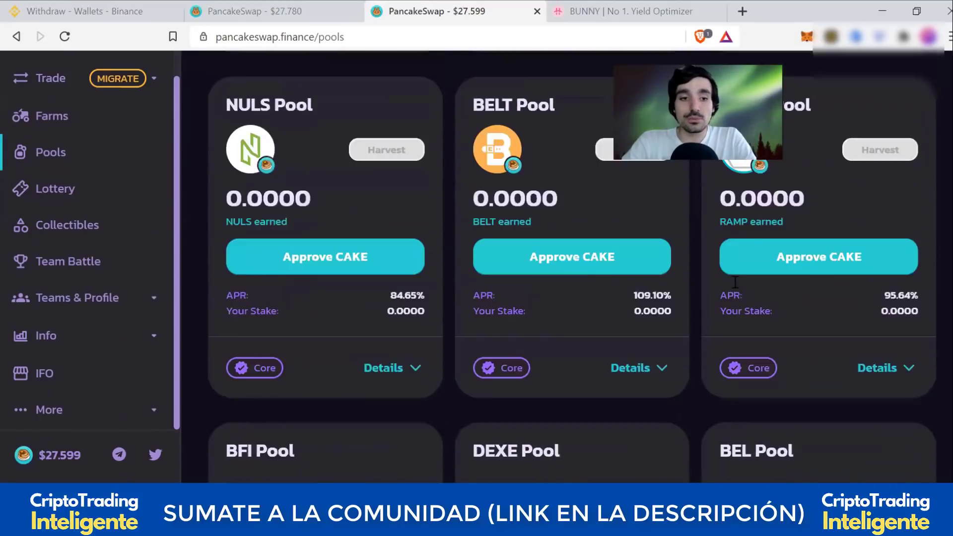
scroll(734, 279, "down", 20)
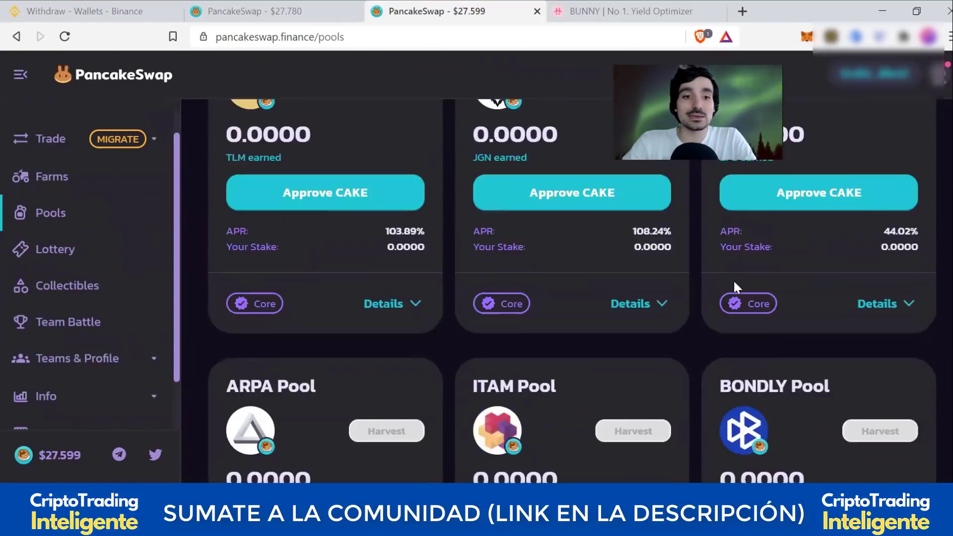
key("Home")
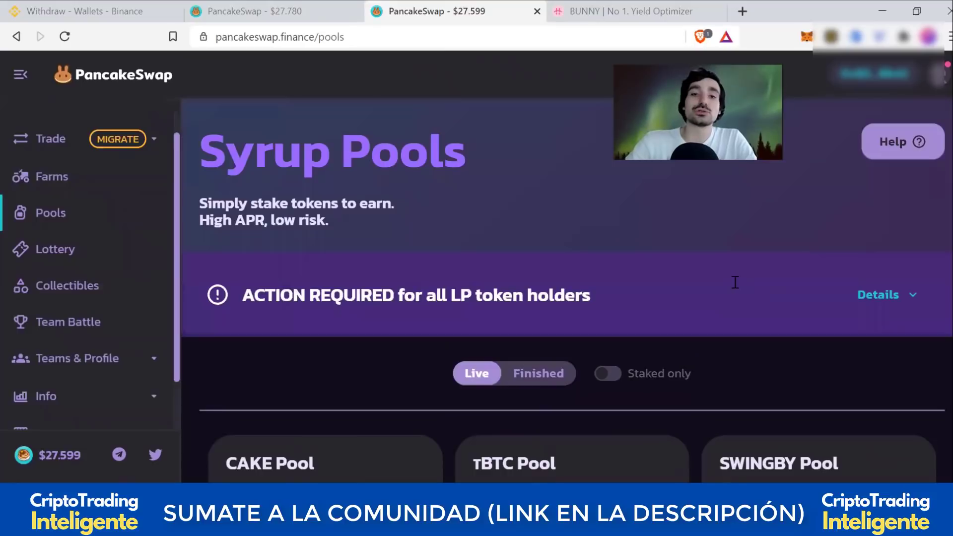
scroll(734, 279, "down", 3)
scroll(734, 279, "up", 3)
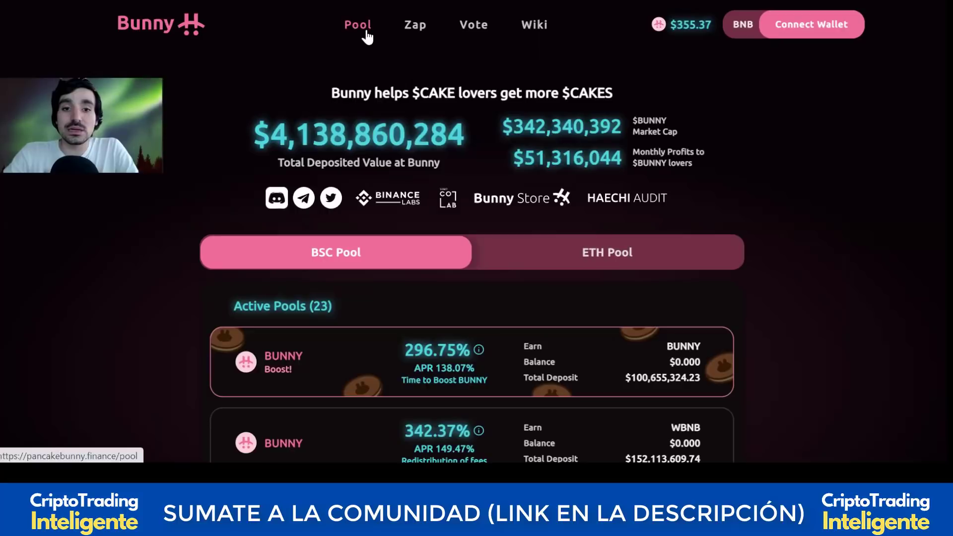
- Examine PancakeBunny's active BSC pools, comparing yields and earned tokens from the BUNNY and CAKE pools down to the CAKE-BNB and BTCB-BNB FLIP pools
scroll(385, 117, "down", 5)
scroll(385, 119, "down", 4)
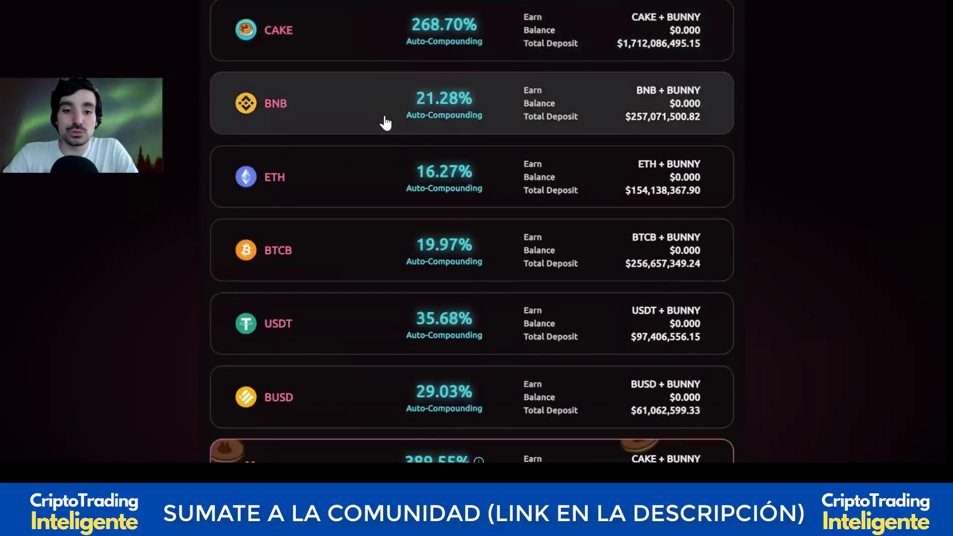
scroll(385, 119, "up", 5)
scroll(385, 122, "down", 3)
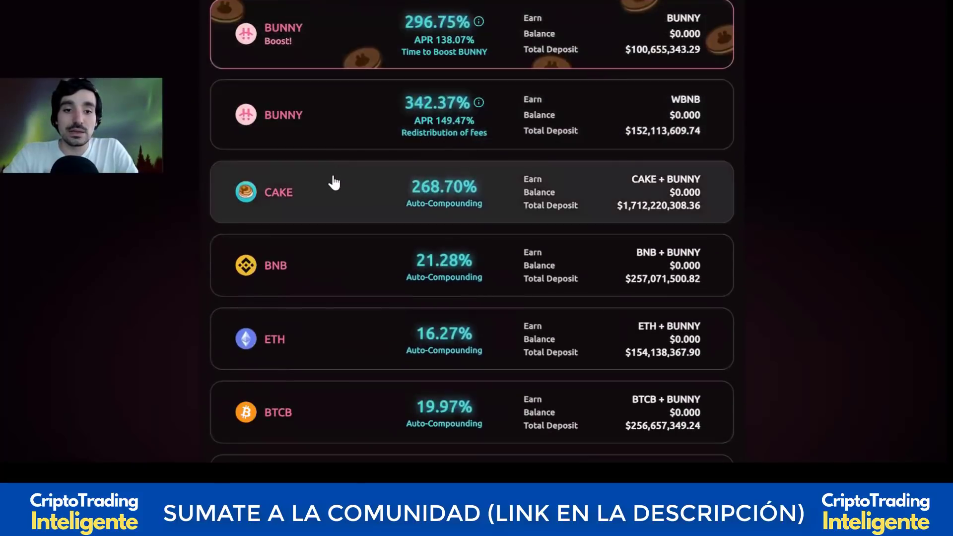
scroll(334, 183, "up", 1)
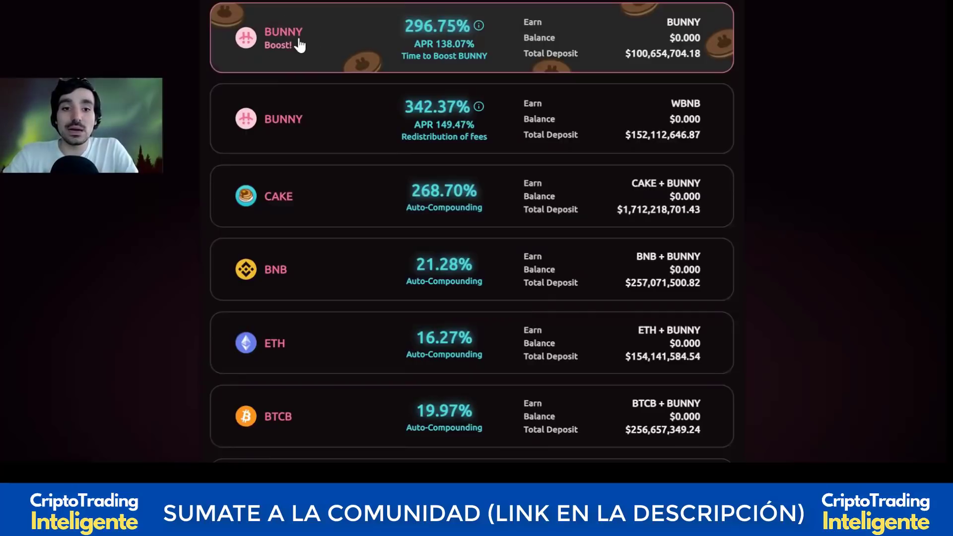
scroll(308, 164, "down", 1)
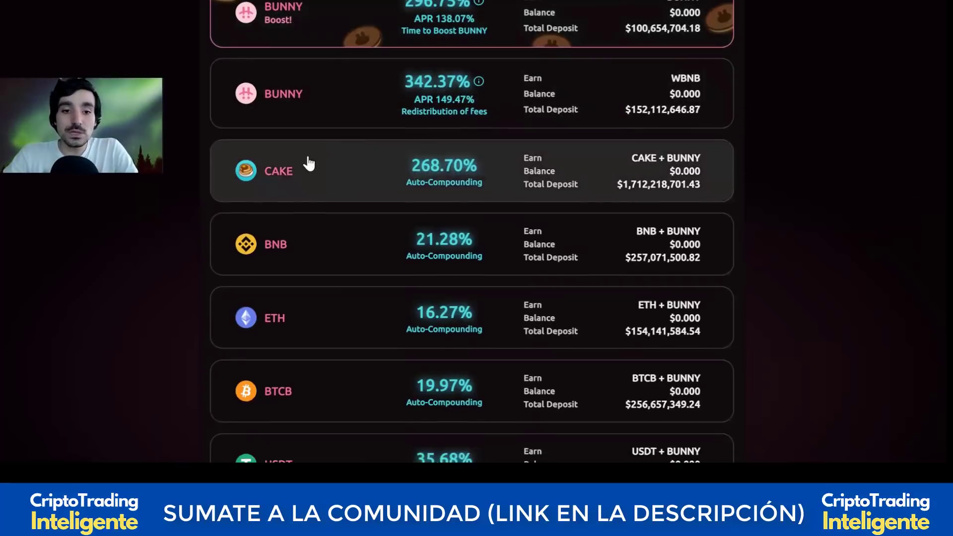
scroll(431, 159, "down", 1)
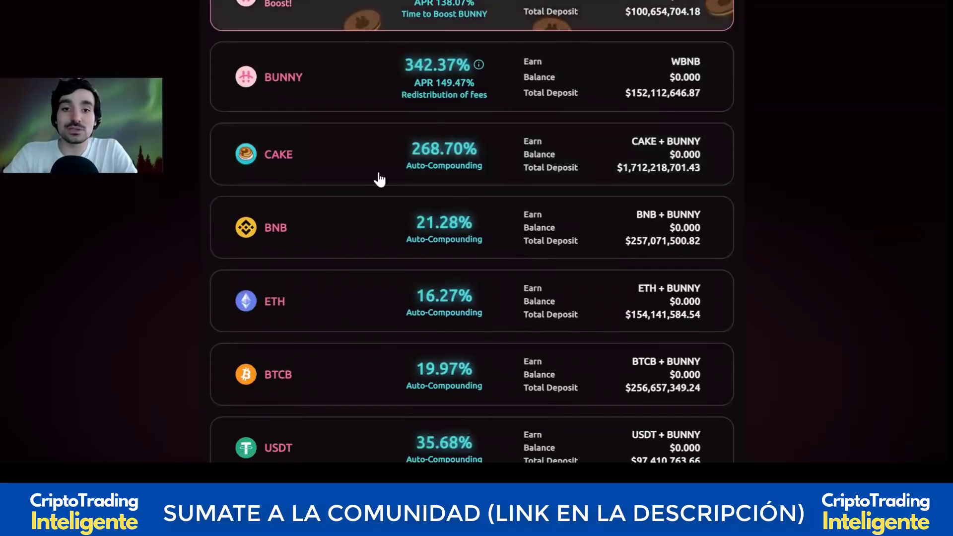
scroll(374, 180, "down", 3)
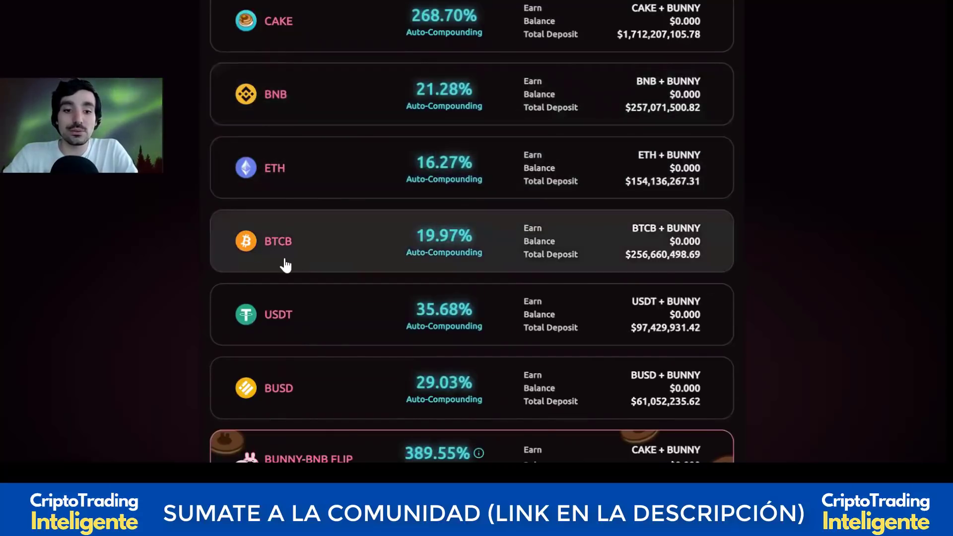
scroll(284, 268, "down", 2)
scroll(293, 239, "down", 3)
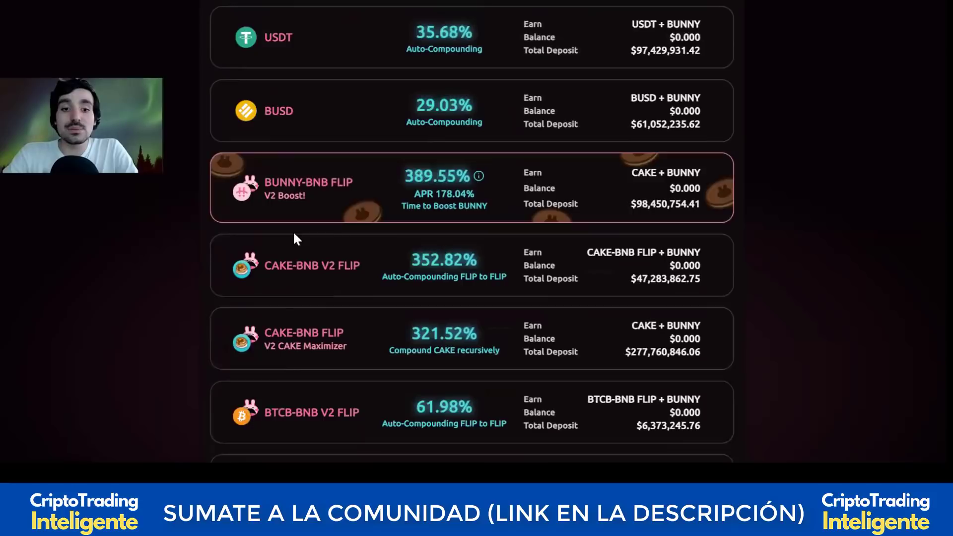